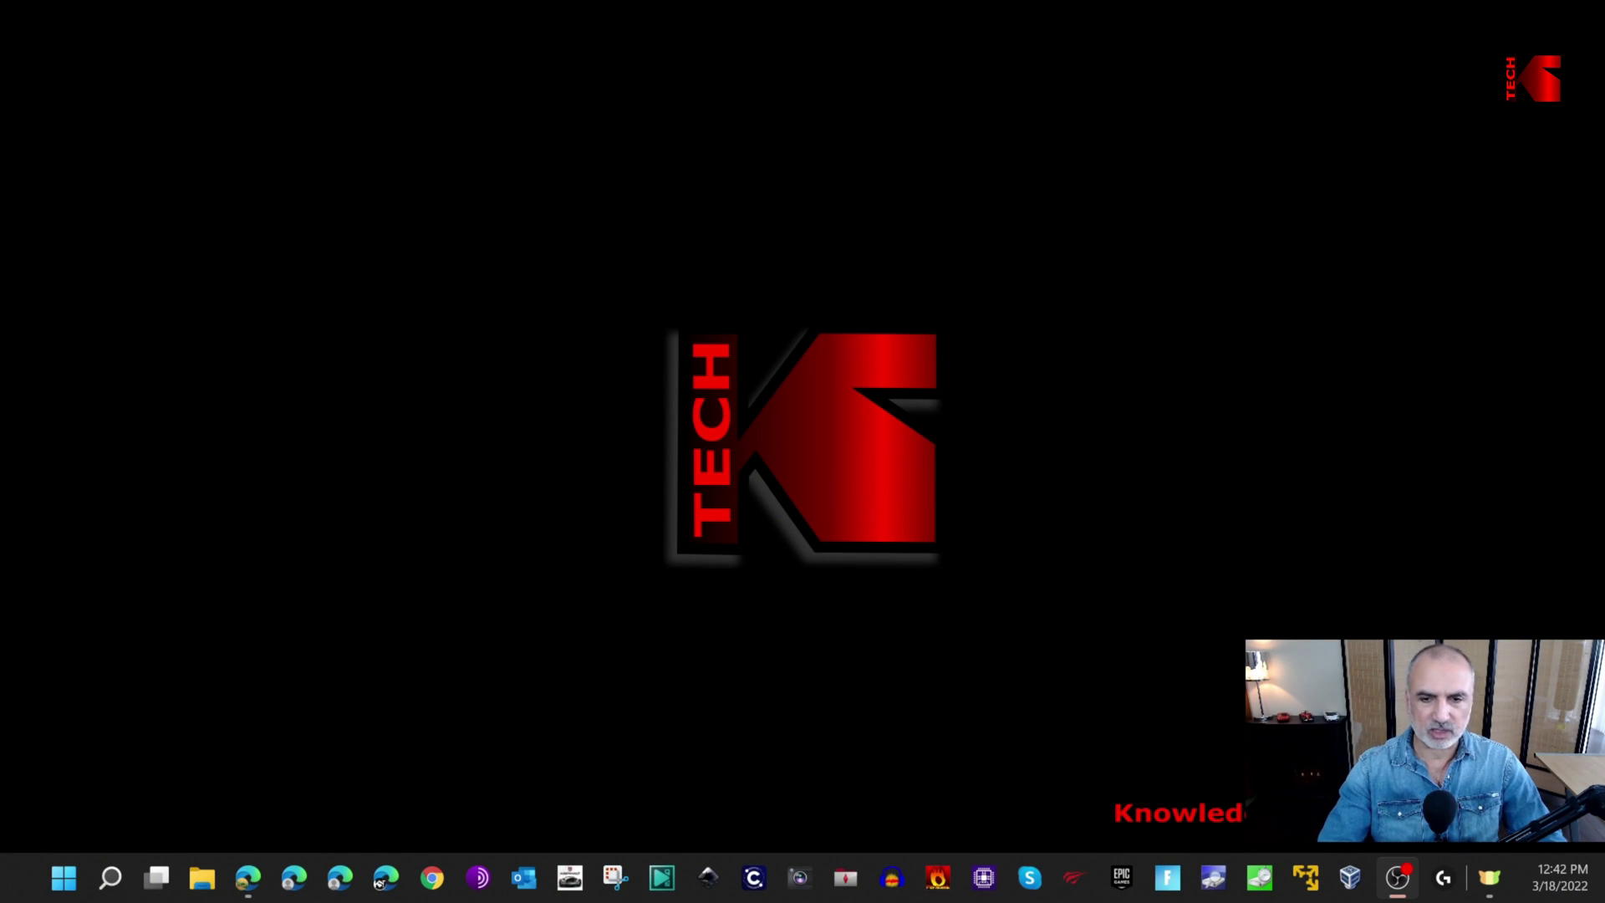
Open Windows Settings with Win+I
key("super+i")
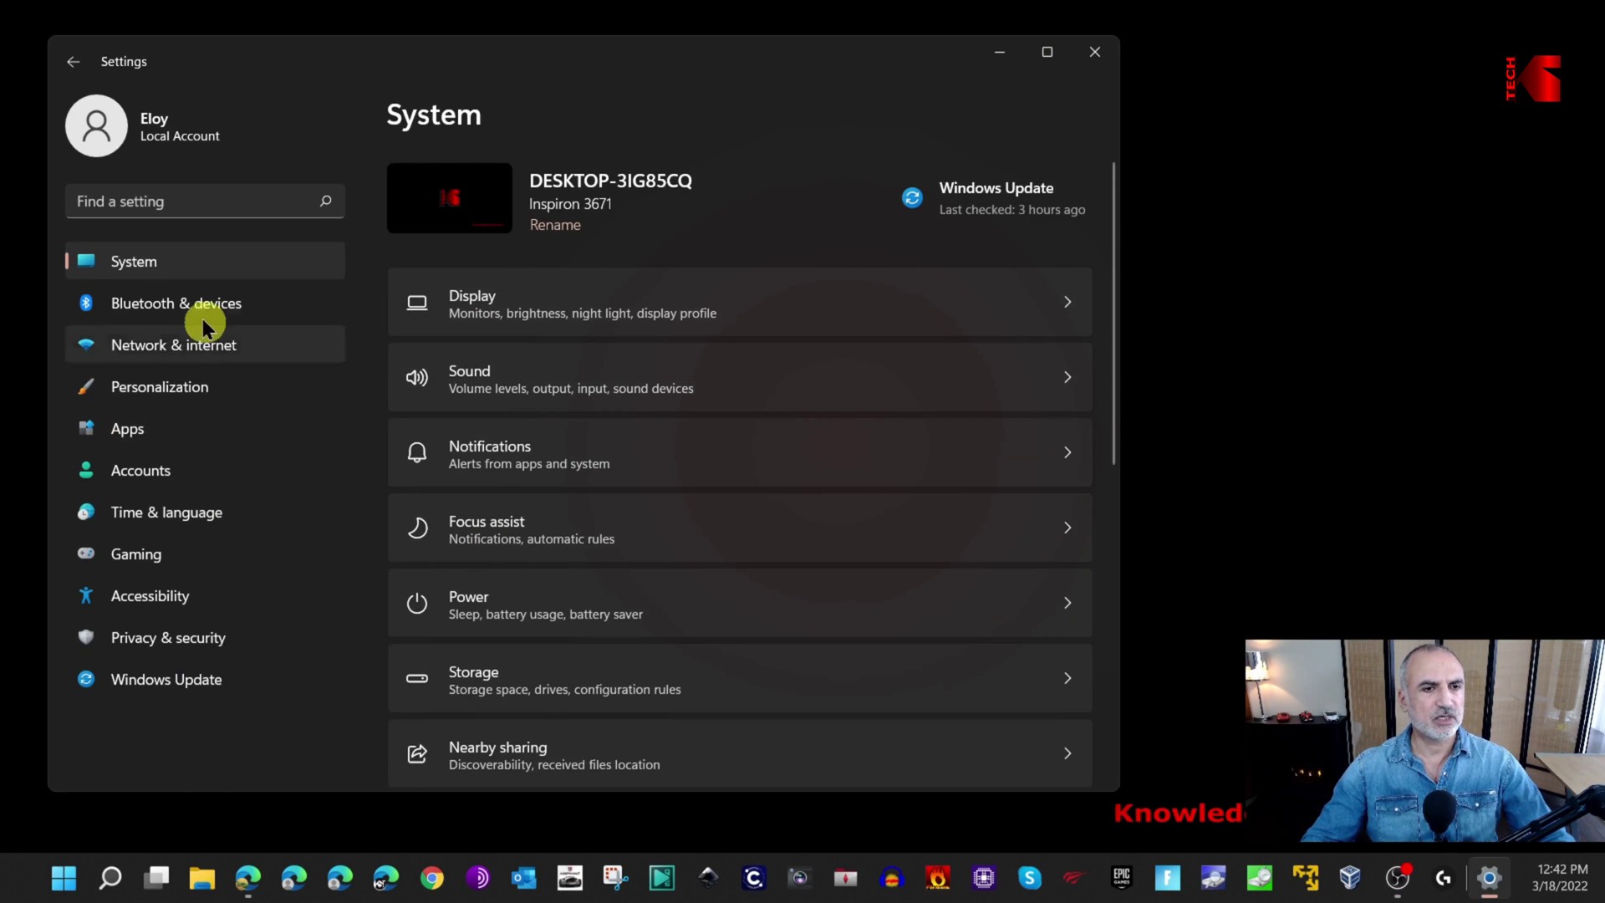
Go to Personalization > Fonts and enlarge the Settings window to view the font list
left_click(171, 397)
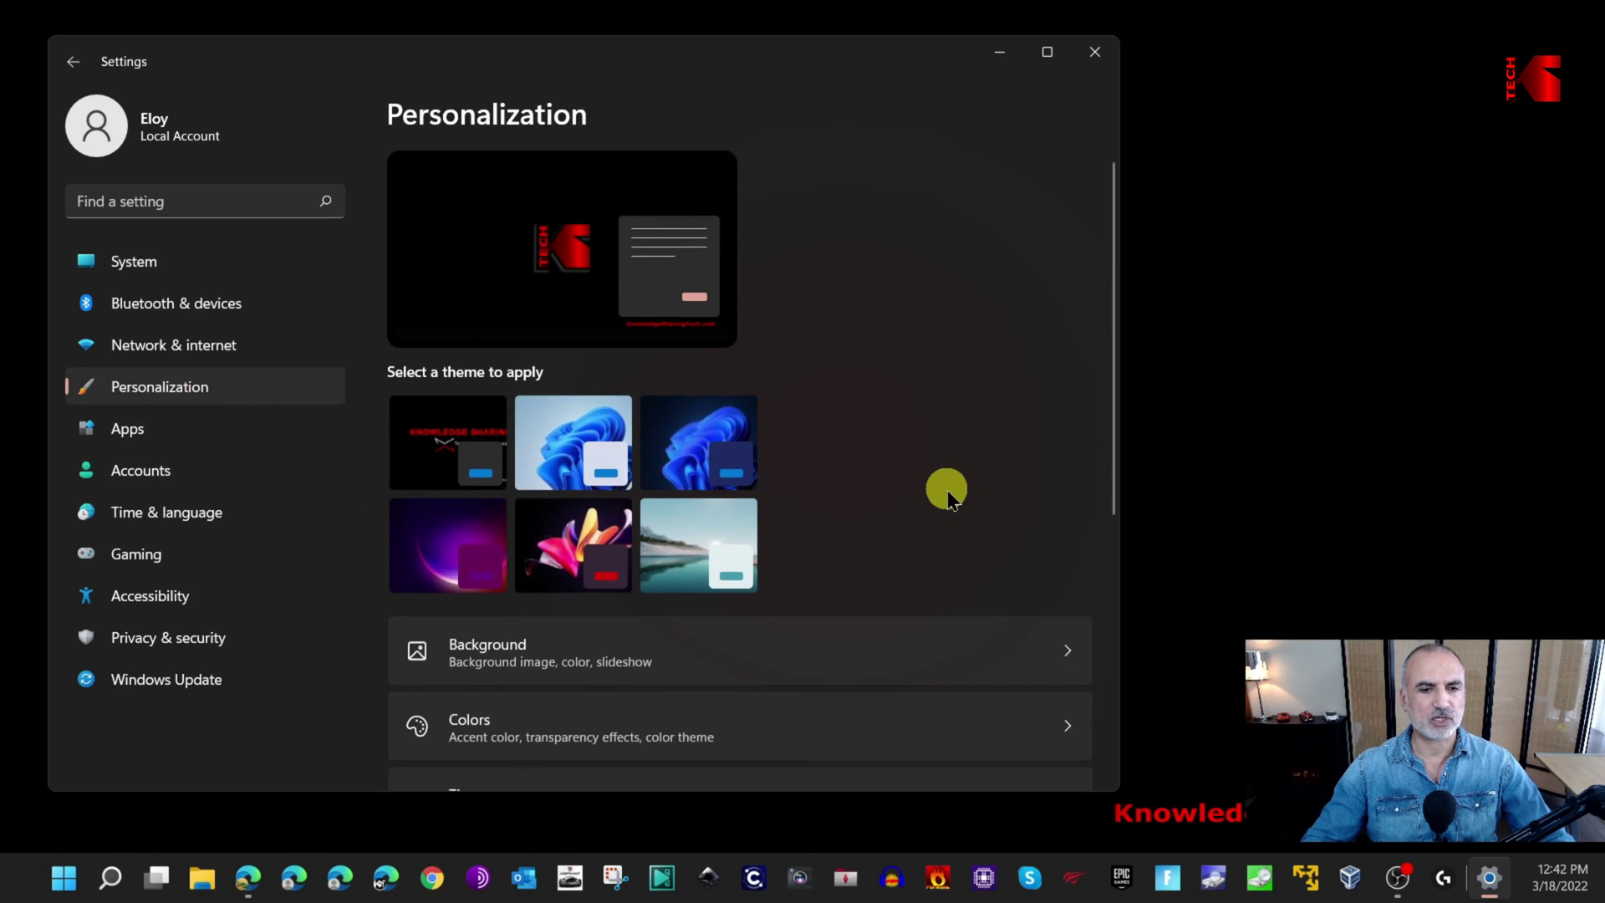
scroll(945, 489, "down", 3)
scroll(945, 488, "down", 4)
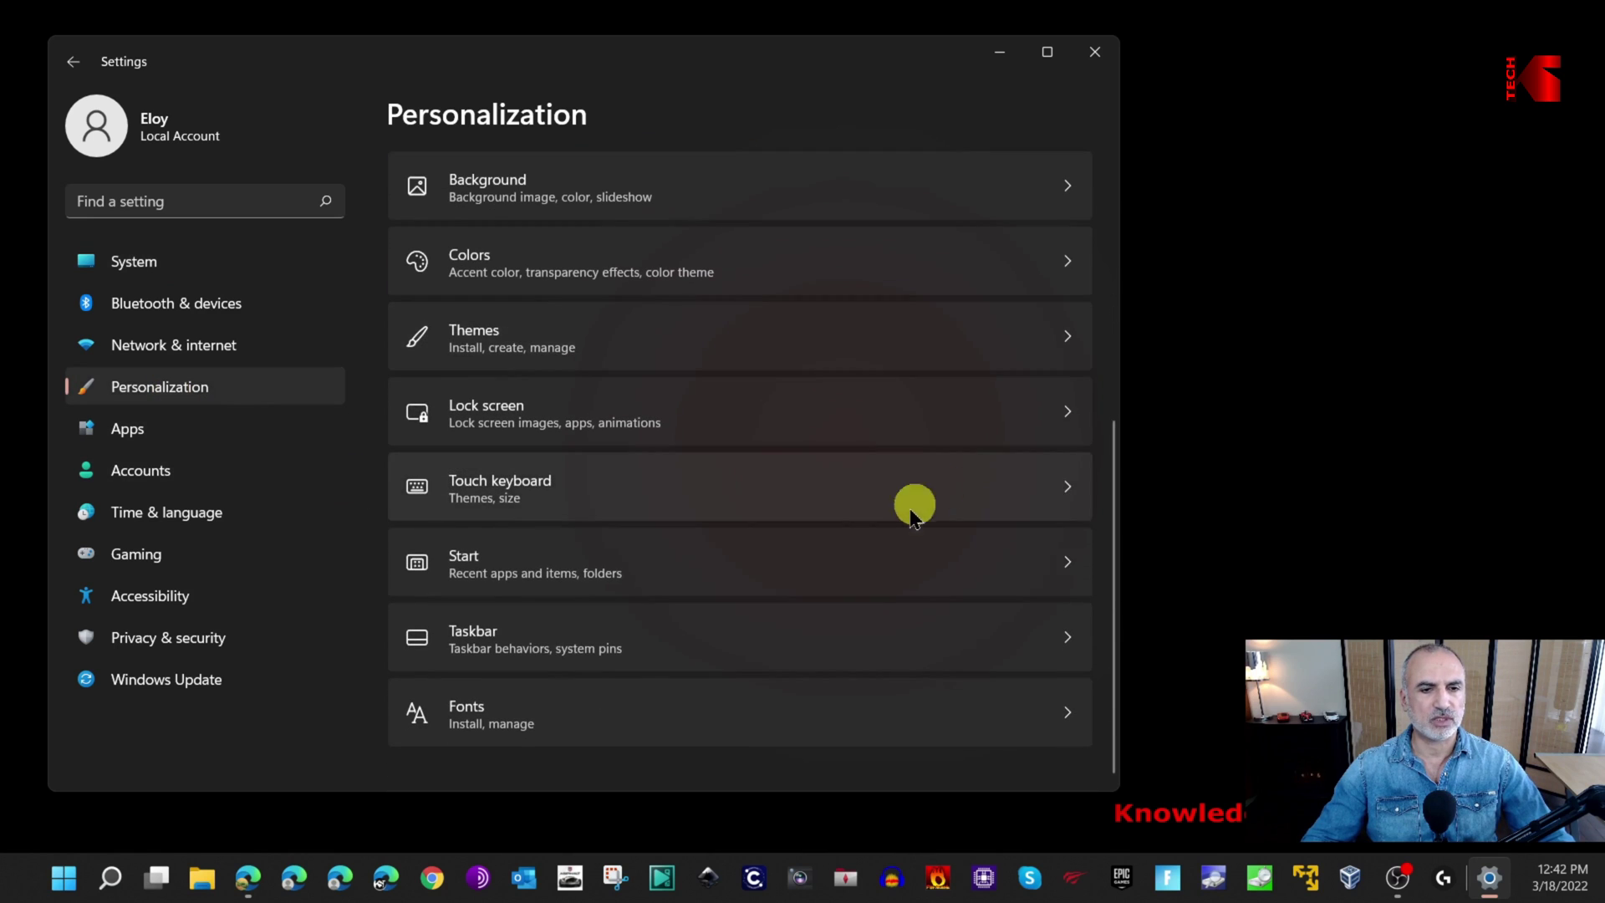
left_click(488, 722)
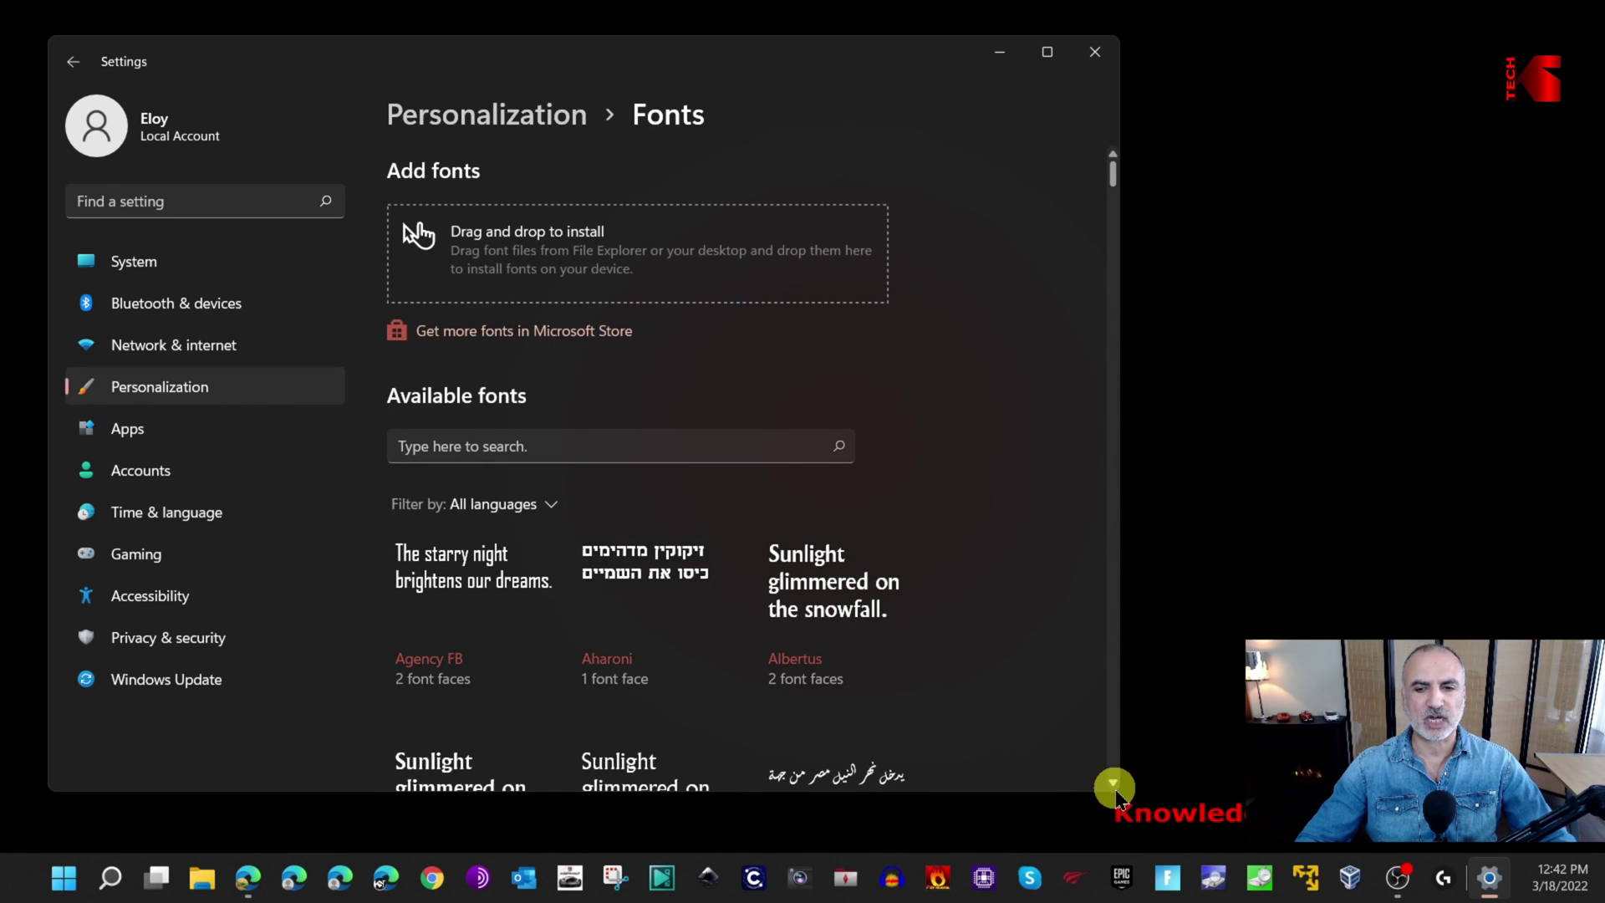
left_click_drag(1115, 790, 1236, 828)
scroll(1003, 637, "down", 1)
scroll(708, 571, "down", 5)
scroll(709, 571, "up", 7)
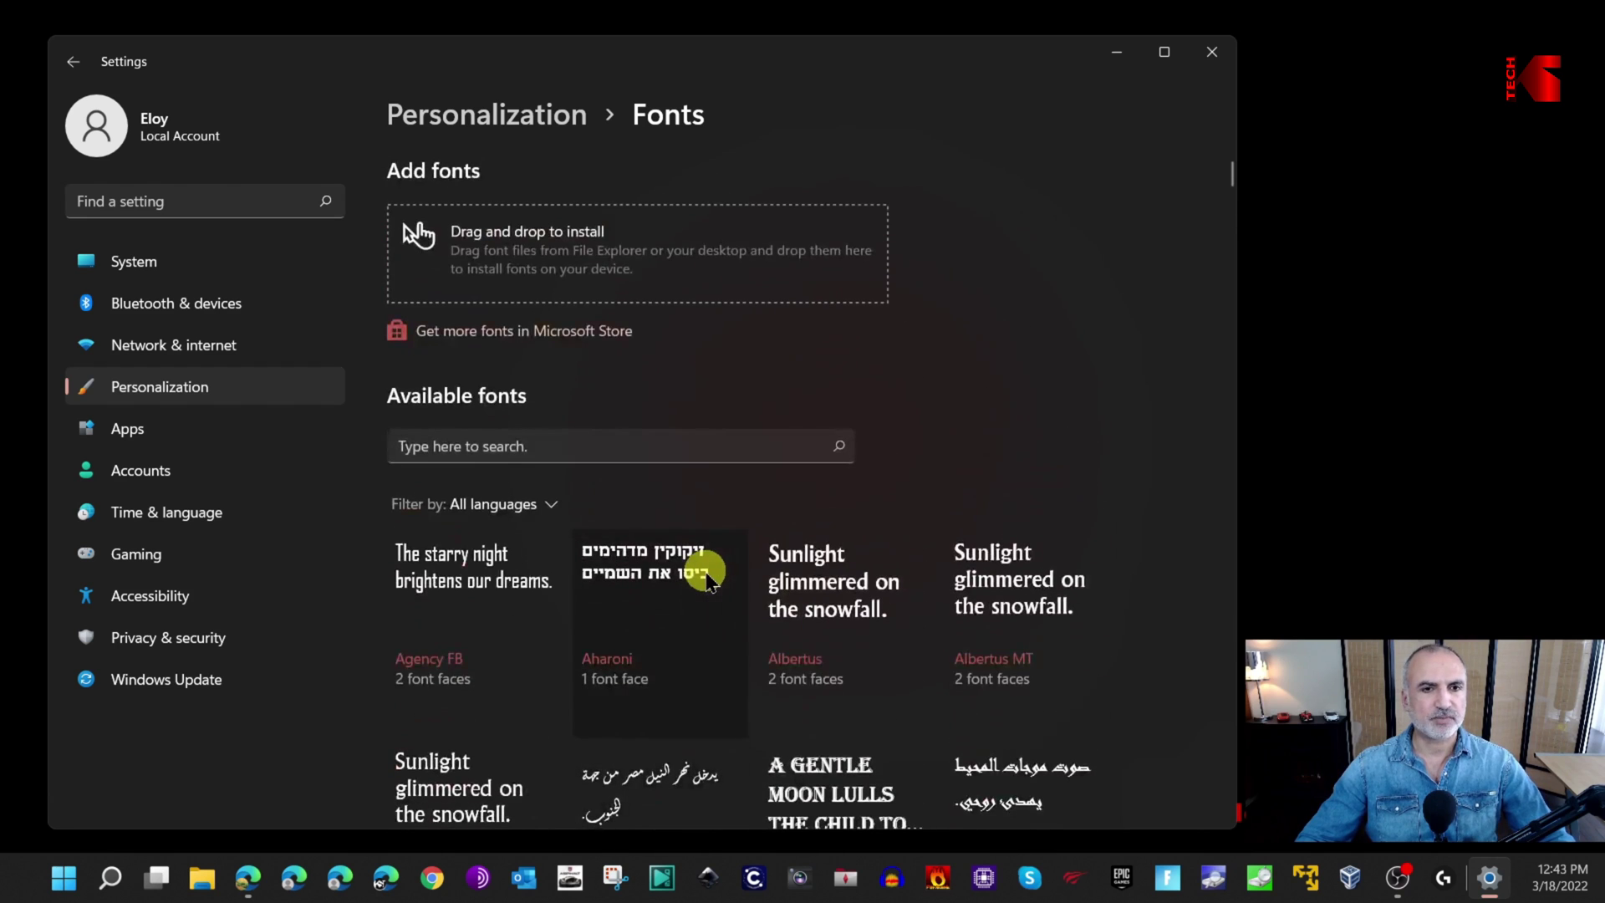
Browse the Microsoft Store Fonts collection of free fonts like Ink Draft and Arial Nova
left_click(538, 343)
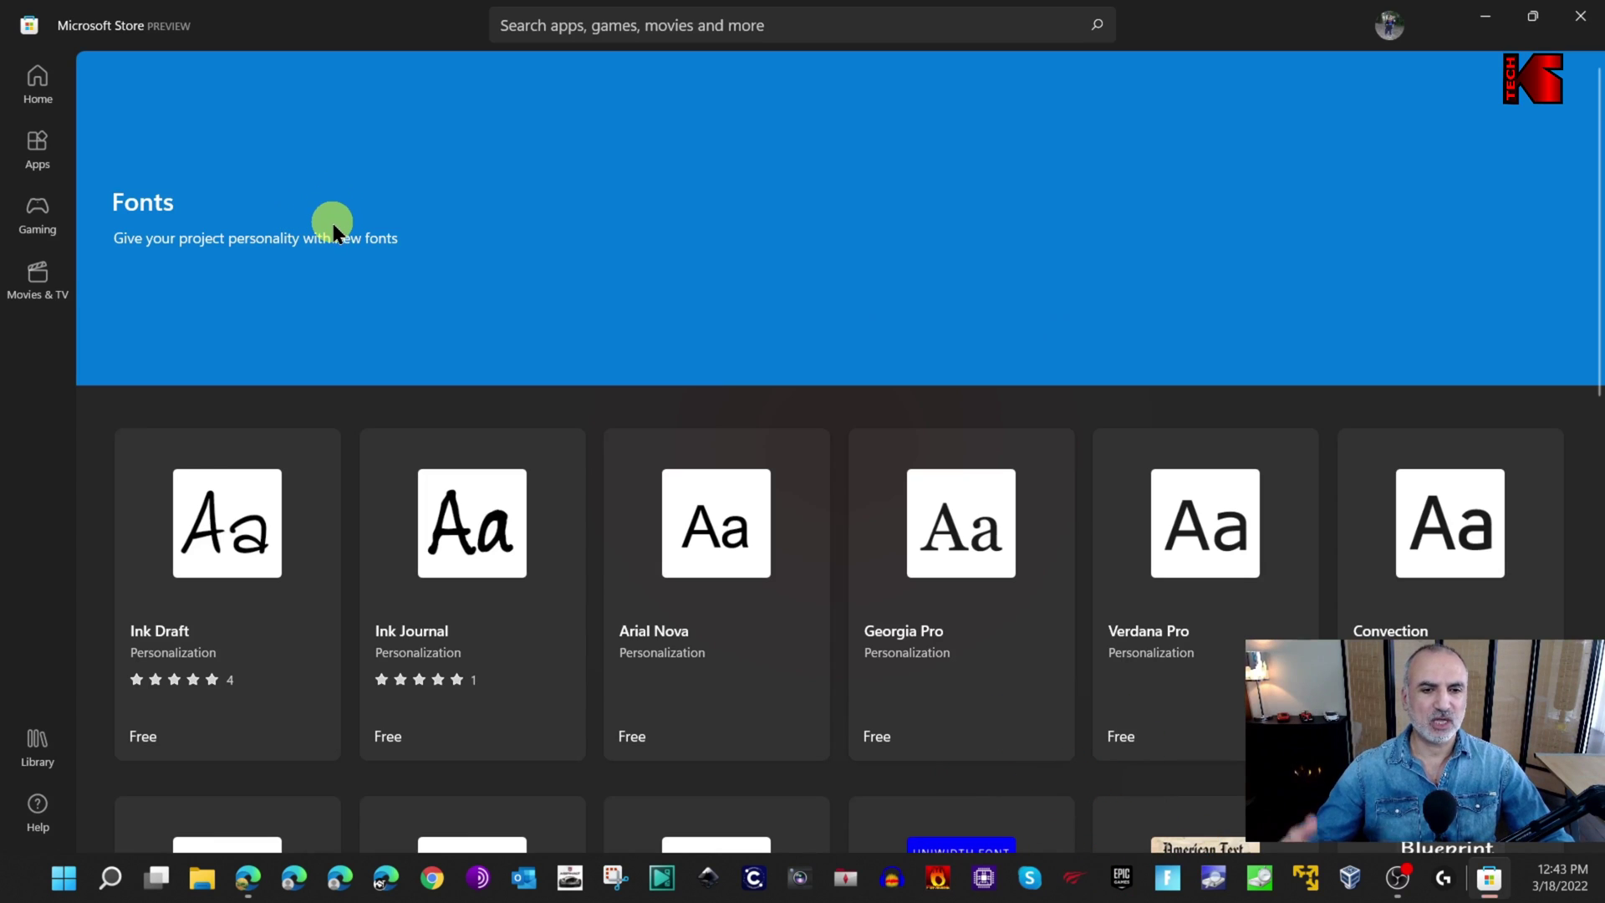
scroll(332, 223, "down", 2)
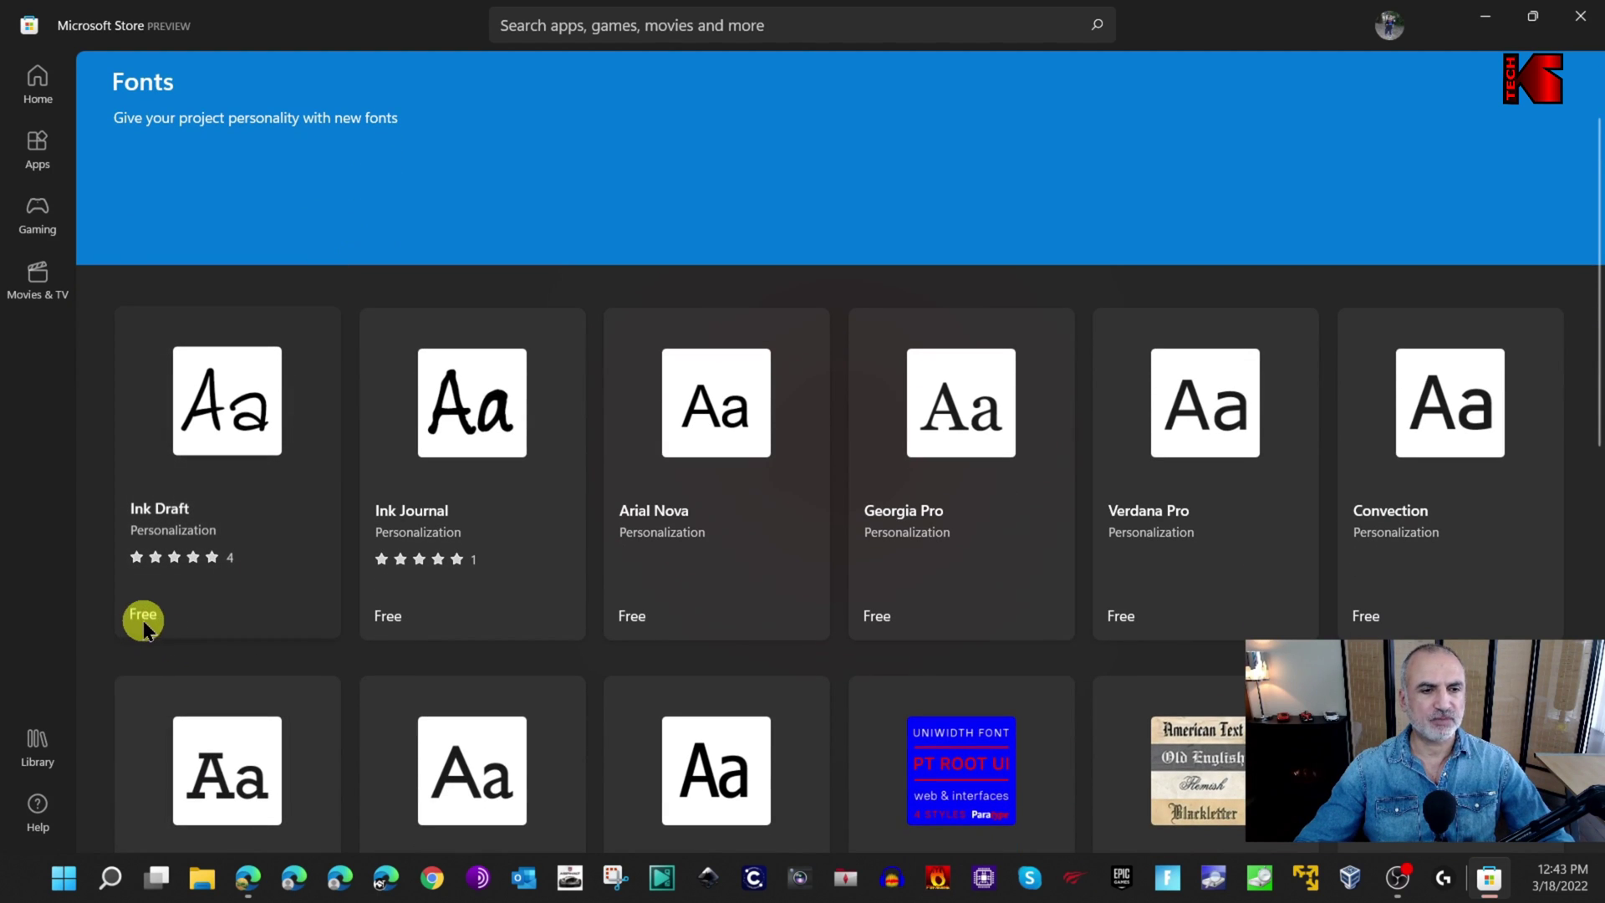
scroll(548, 590, "down", 3)
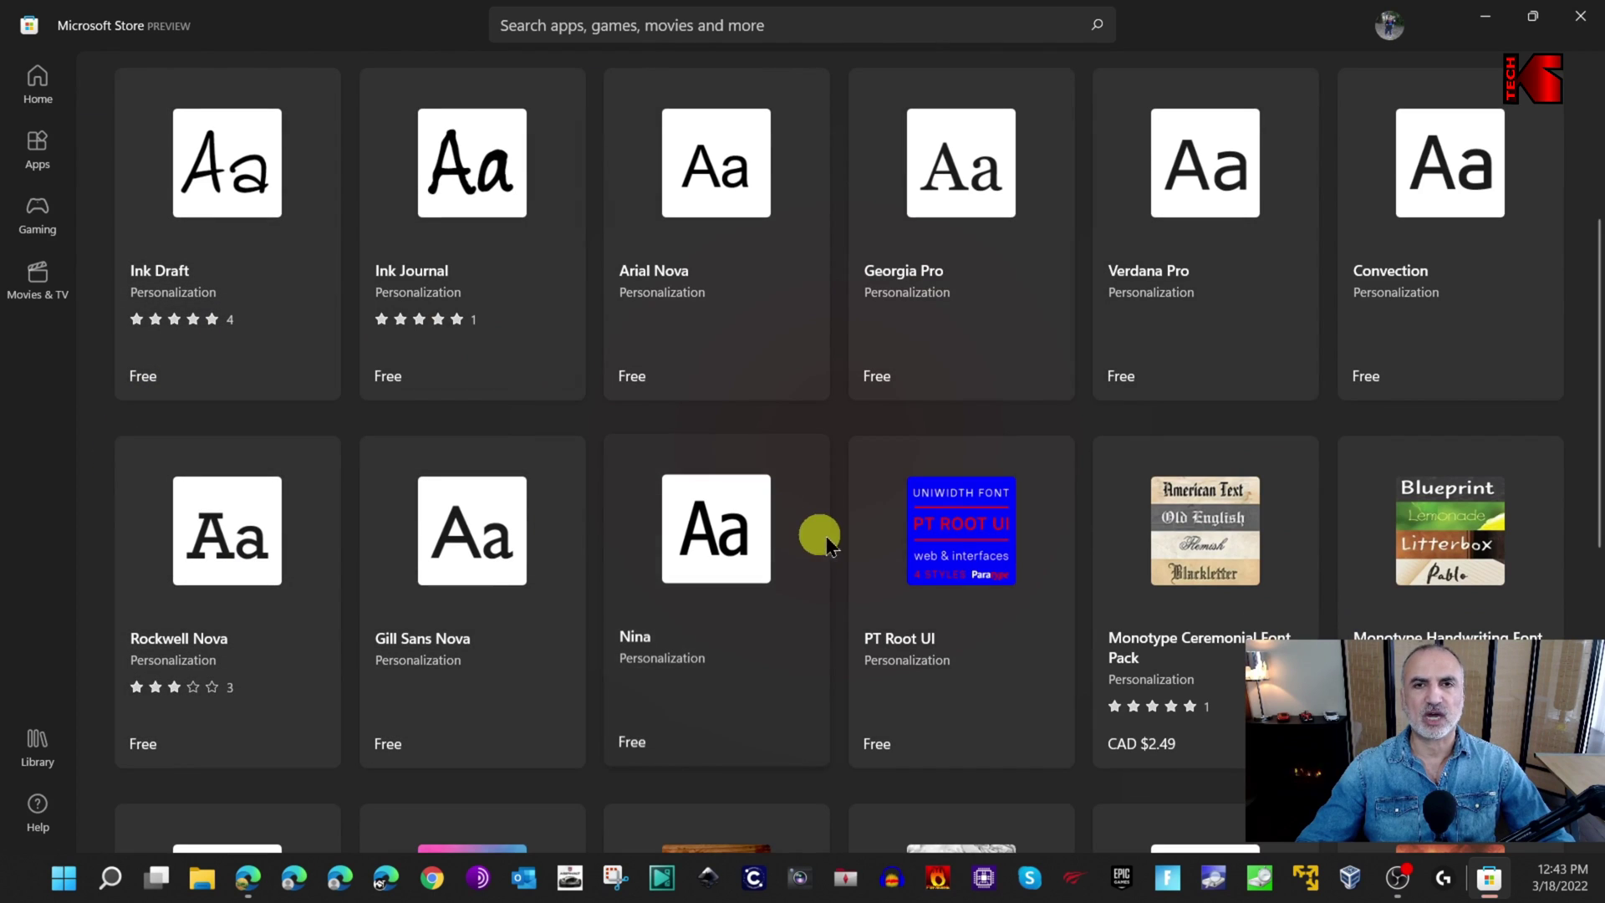
scroll(990, 543, "down", 3)
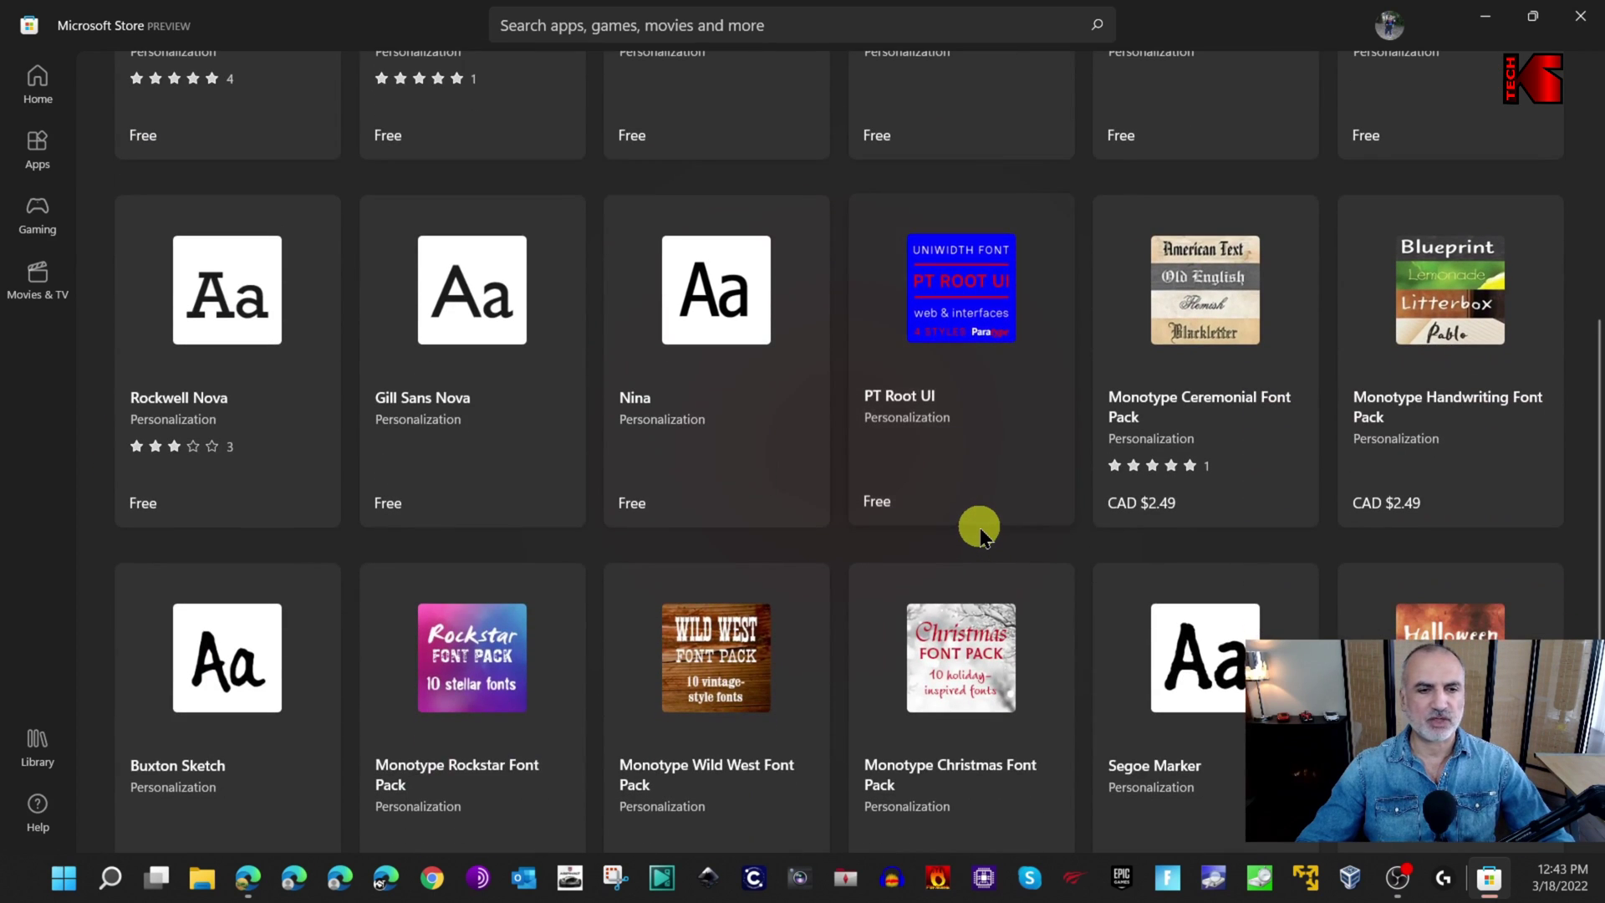
scroll(979, 528, "up", 5)
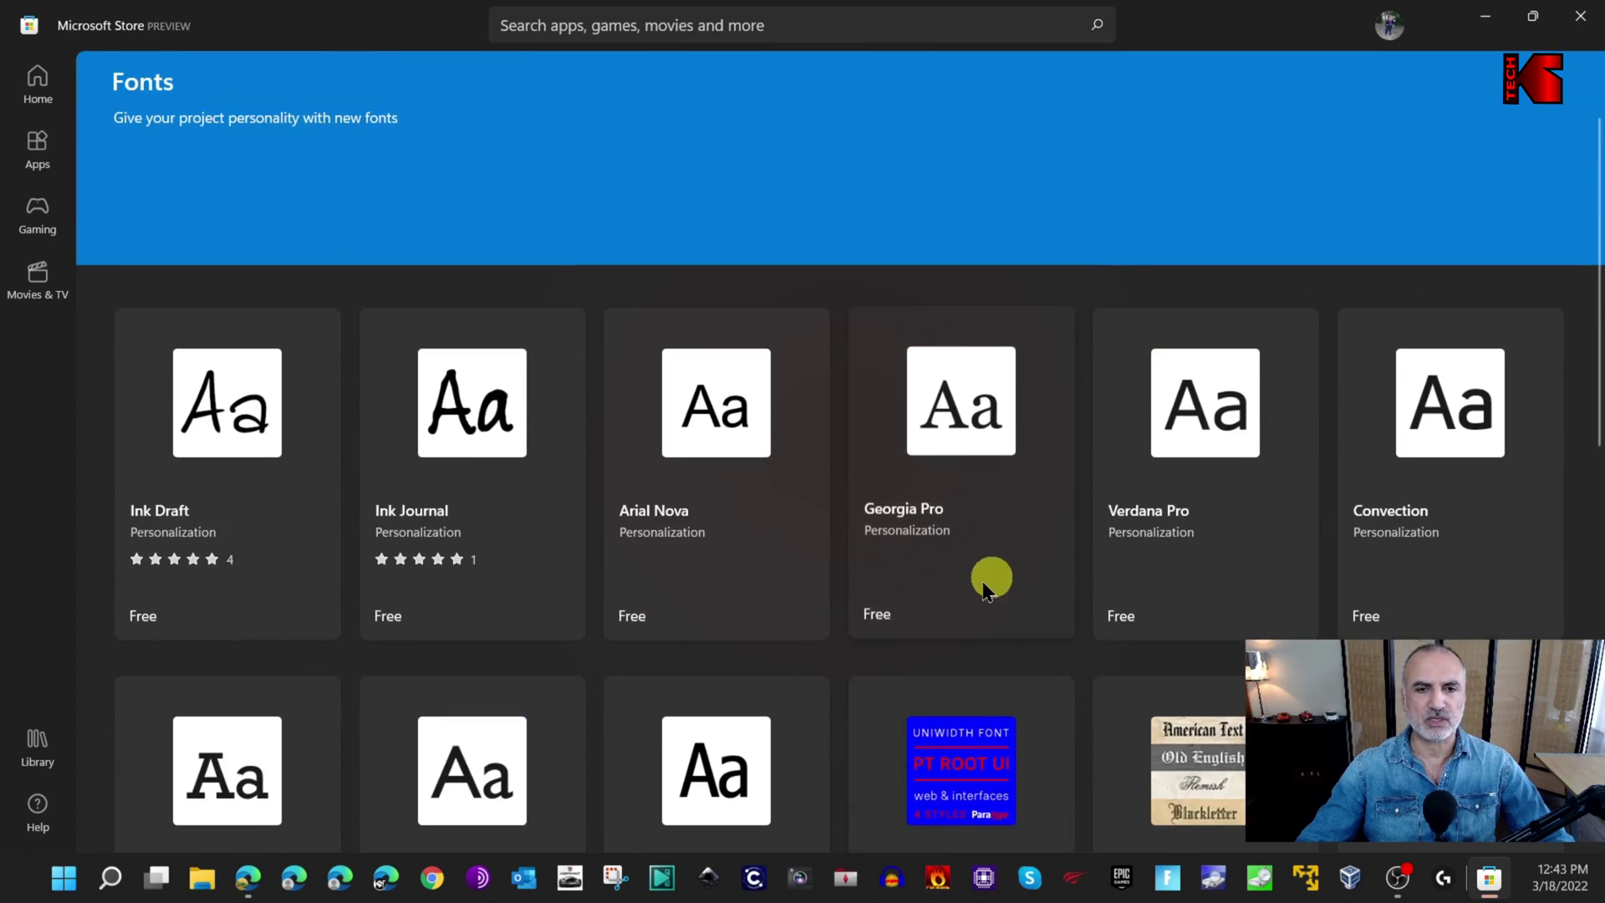
Install Arial Nova from Microsoft Store and view it in the Settings Fonts list
left_click(730, 418)
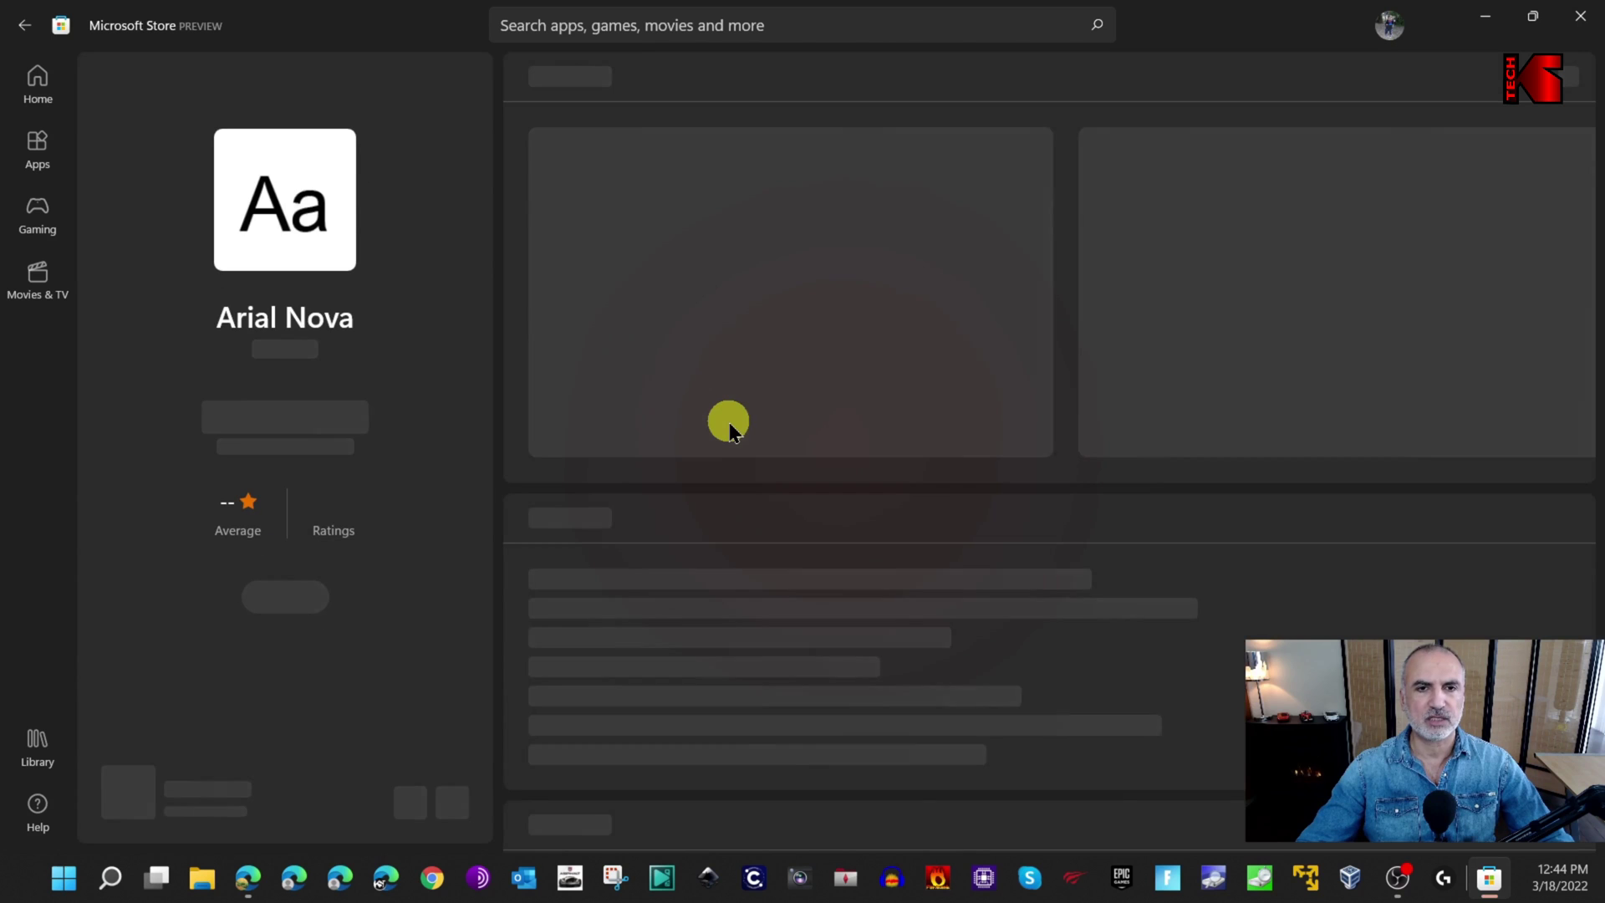
left_click(286, 418)
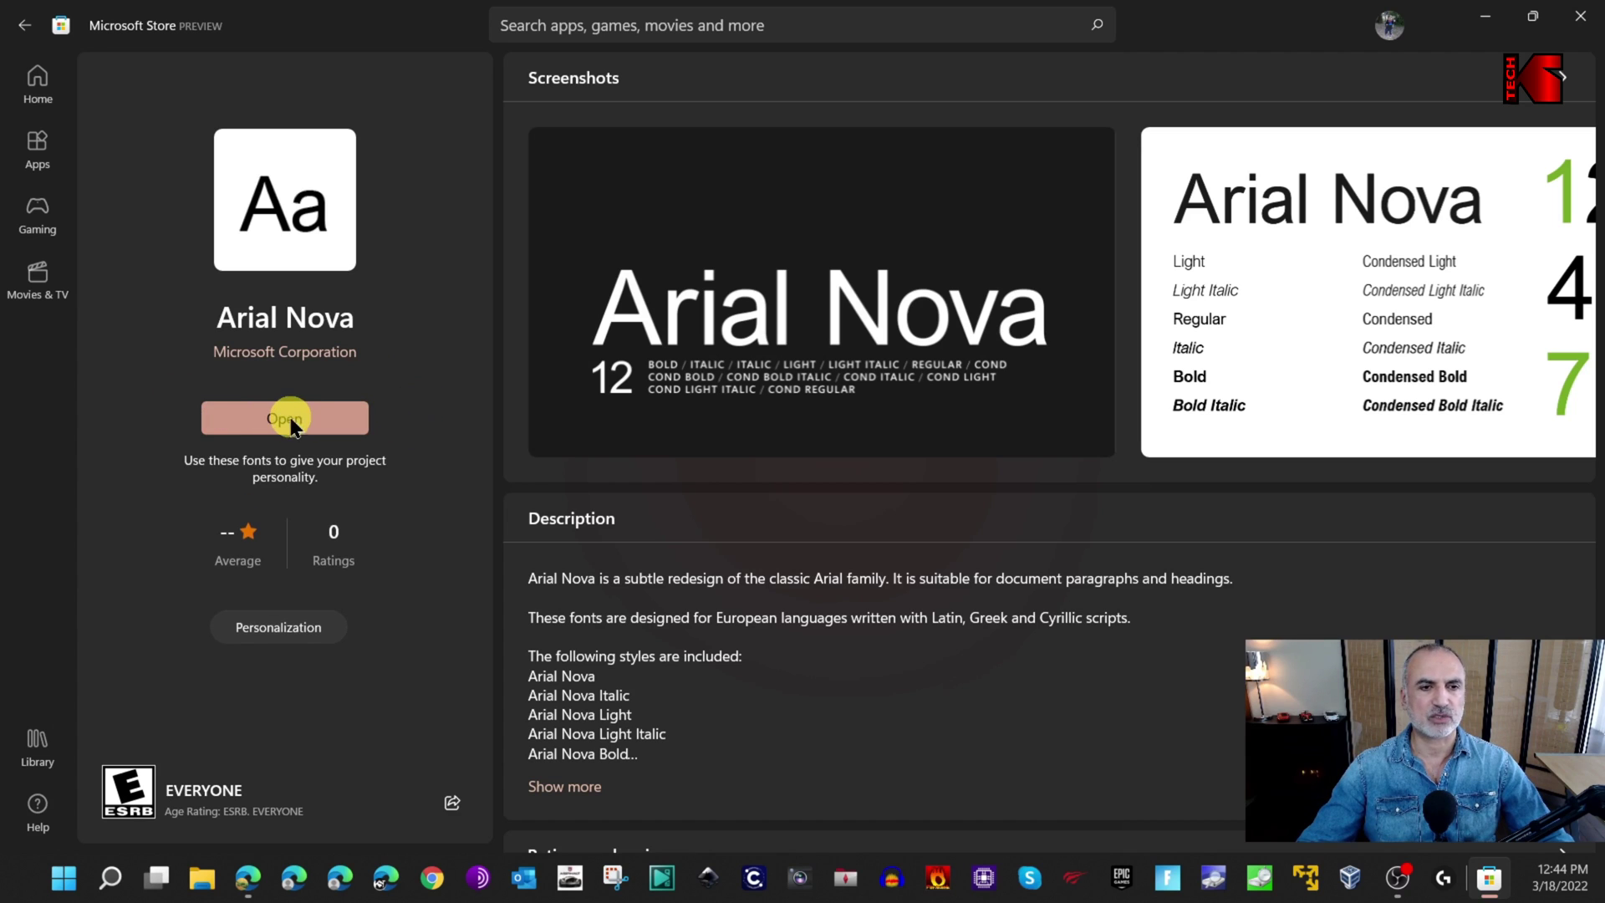
left_click(277, 416)
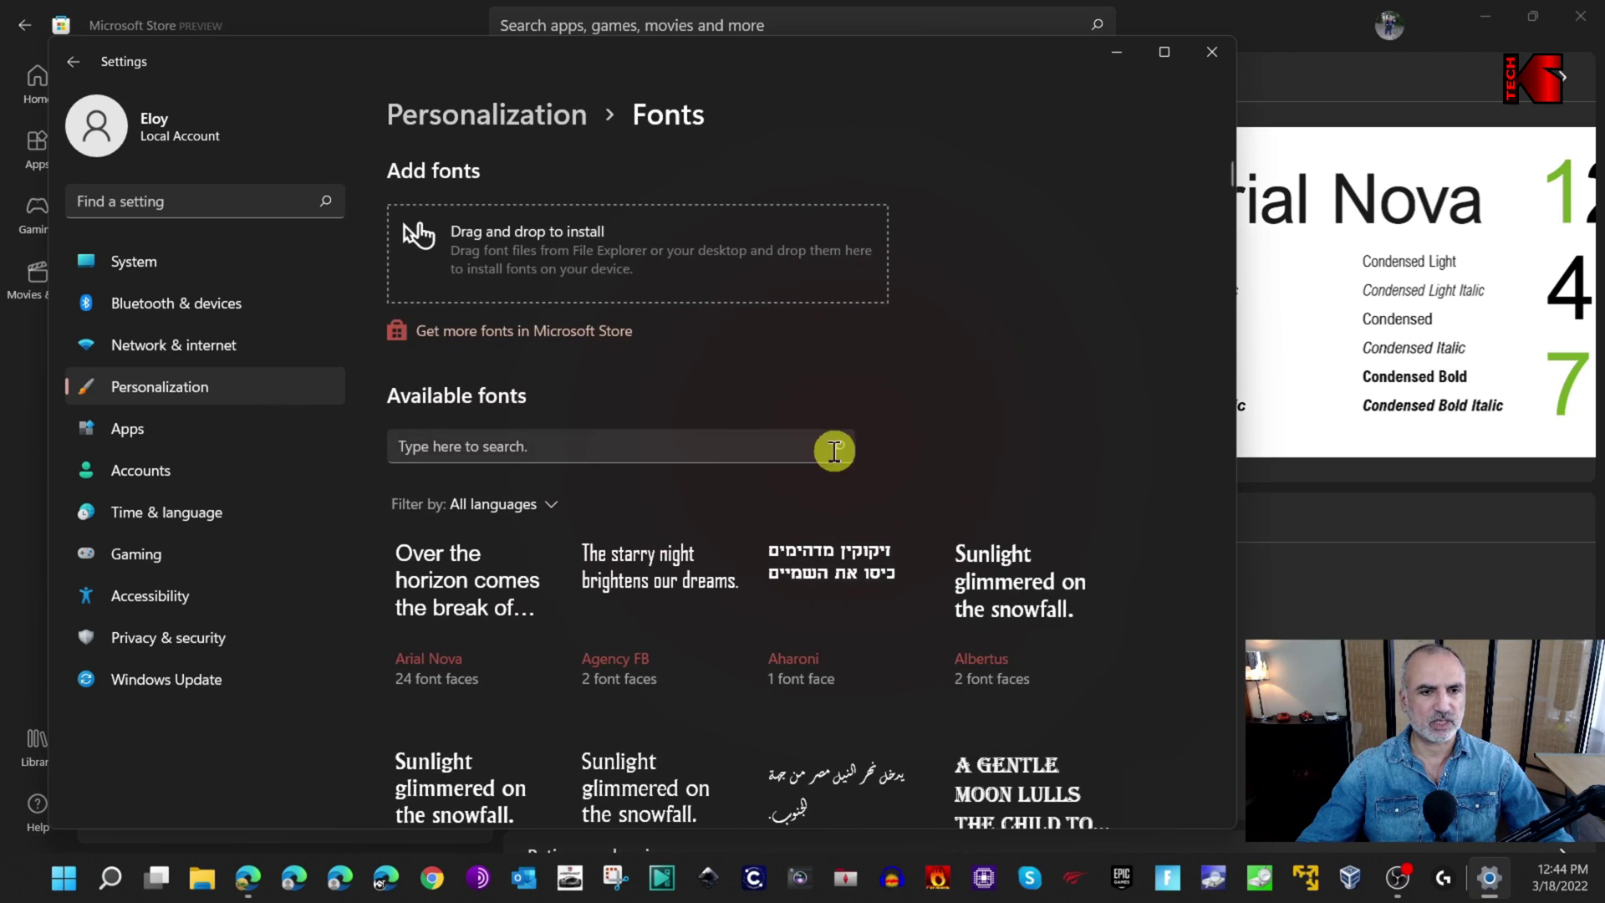
left_click(523, 447)
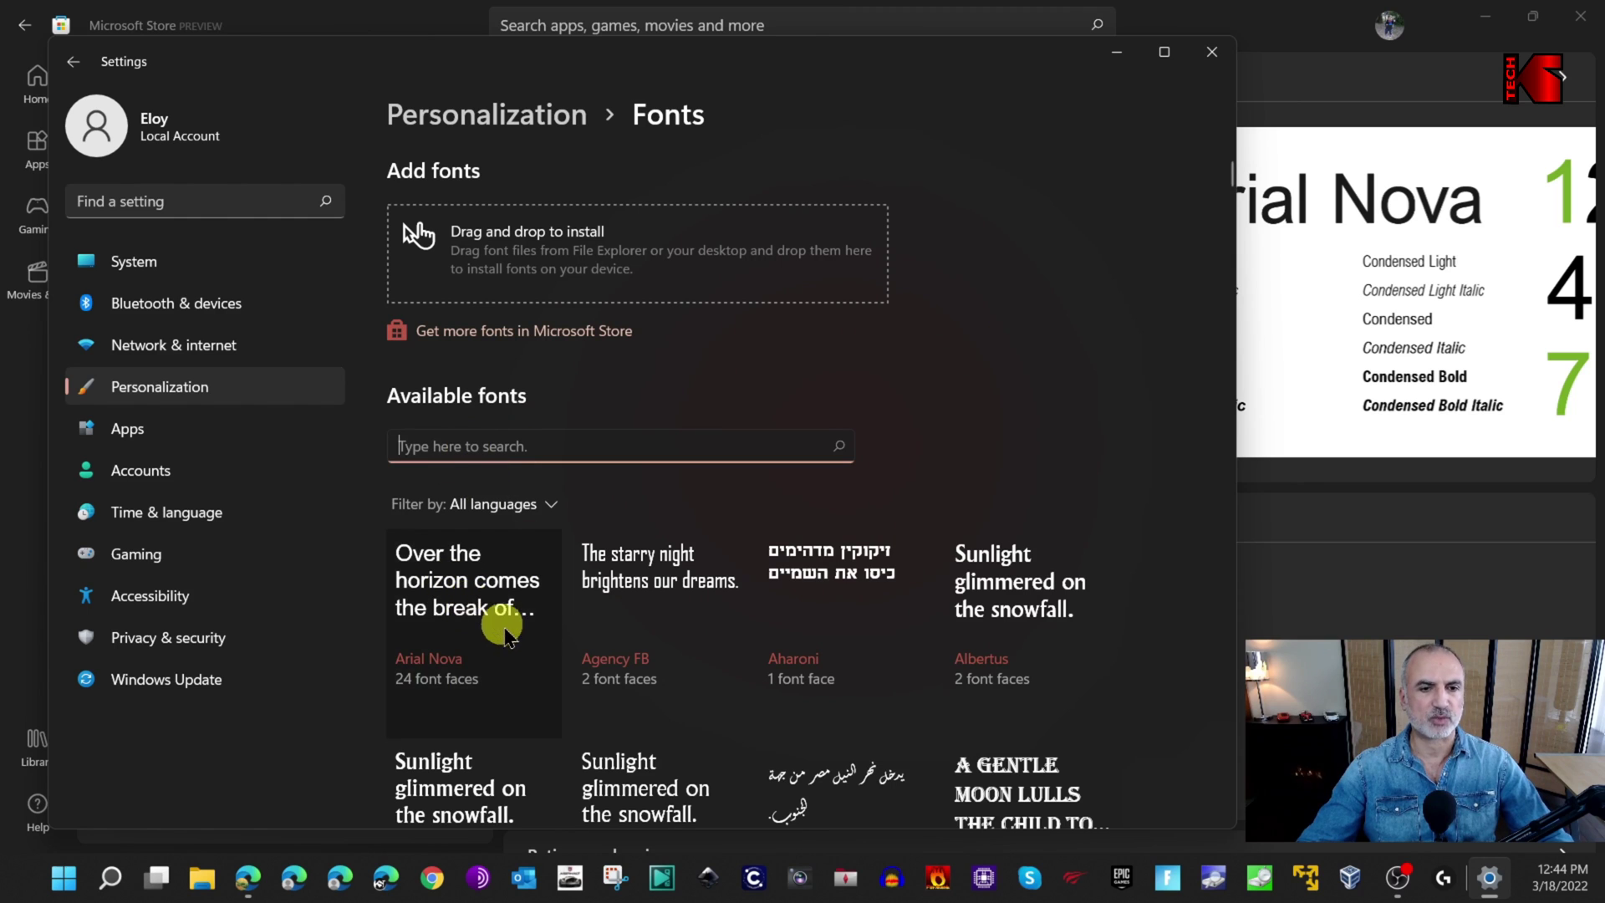
left_click(466, 586)
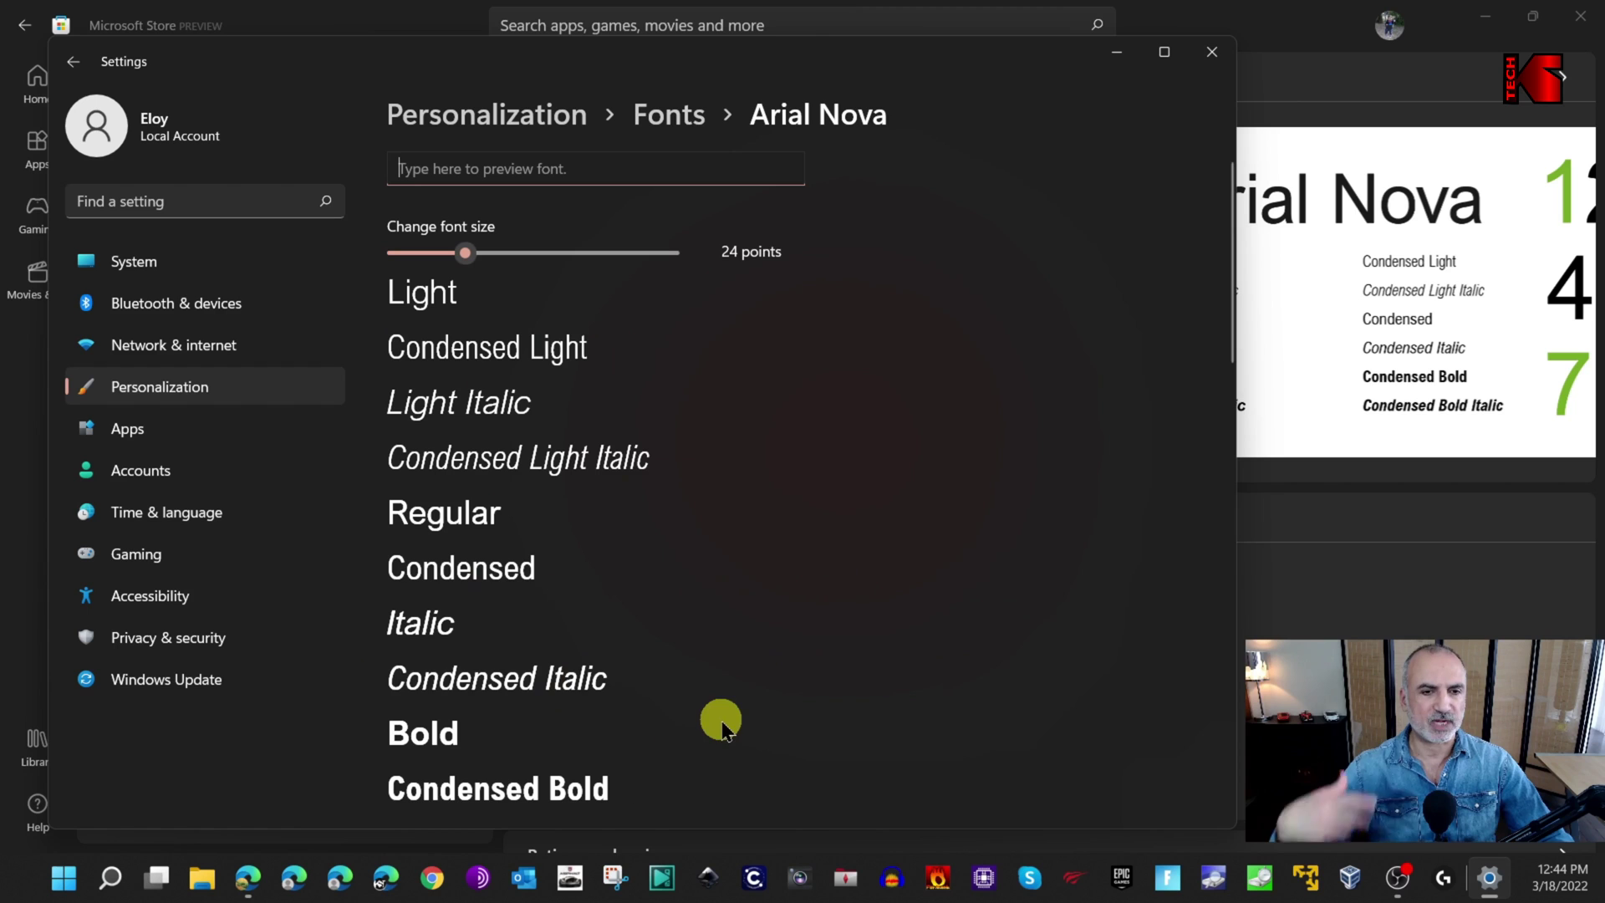
left_click(71, 64)
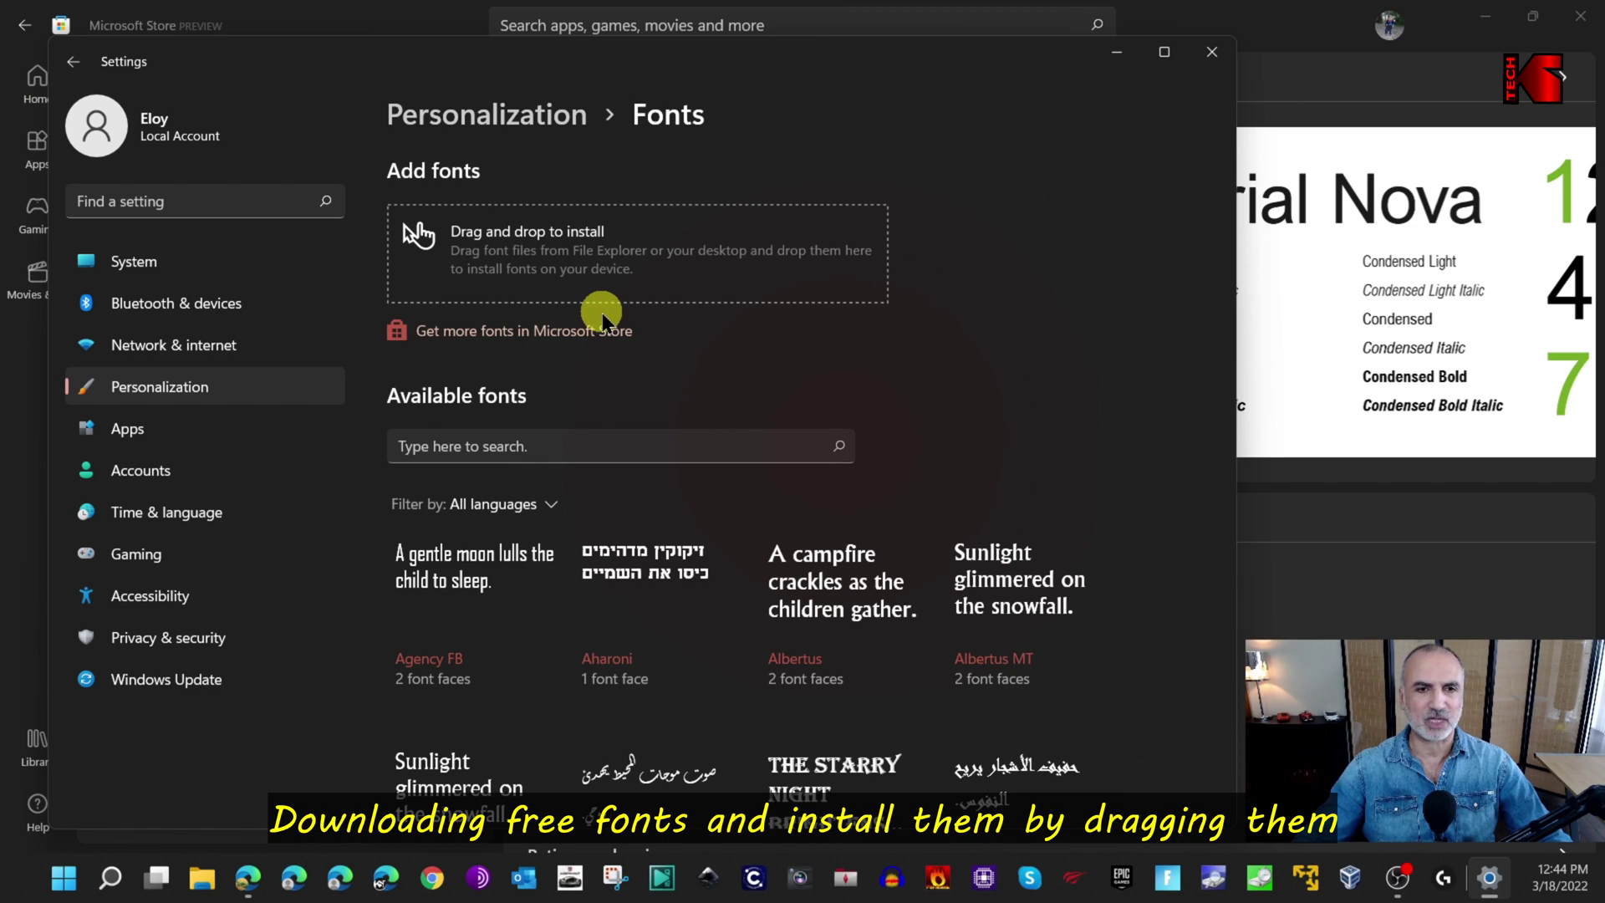
left_click_drag(980, 65, 1014, 61)
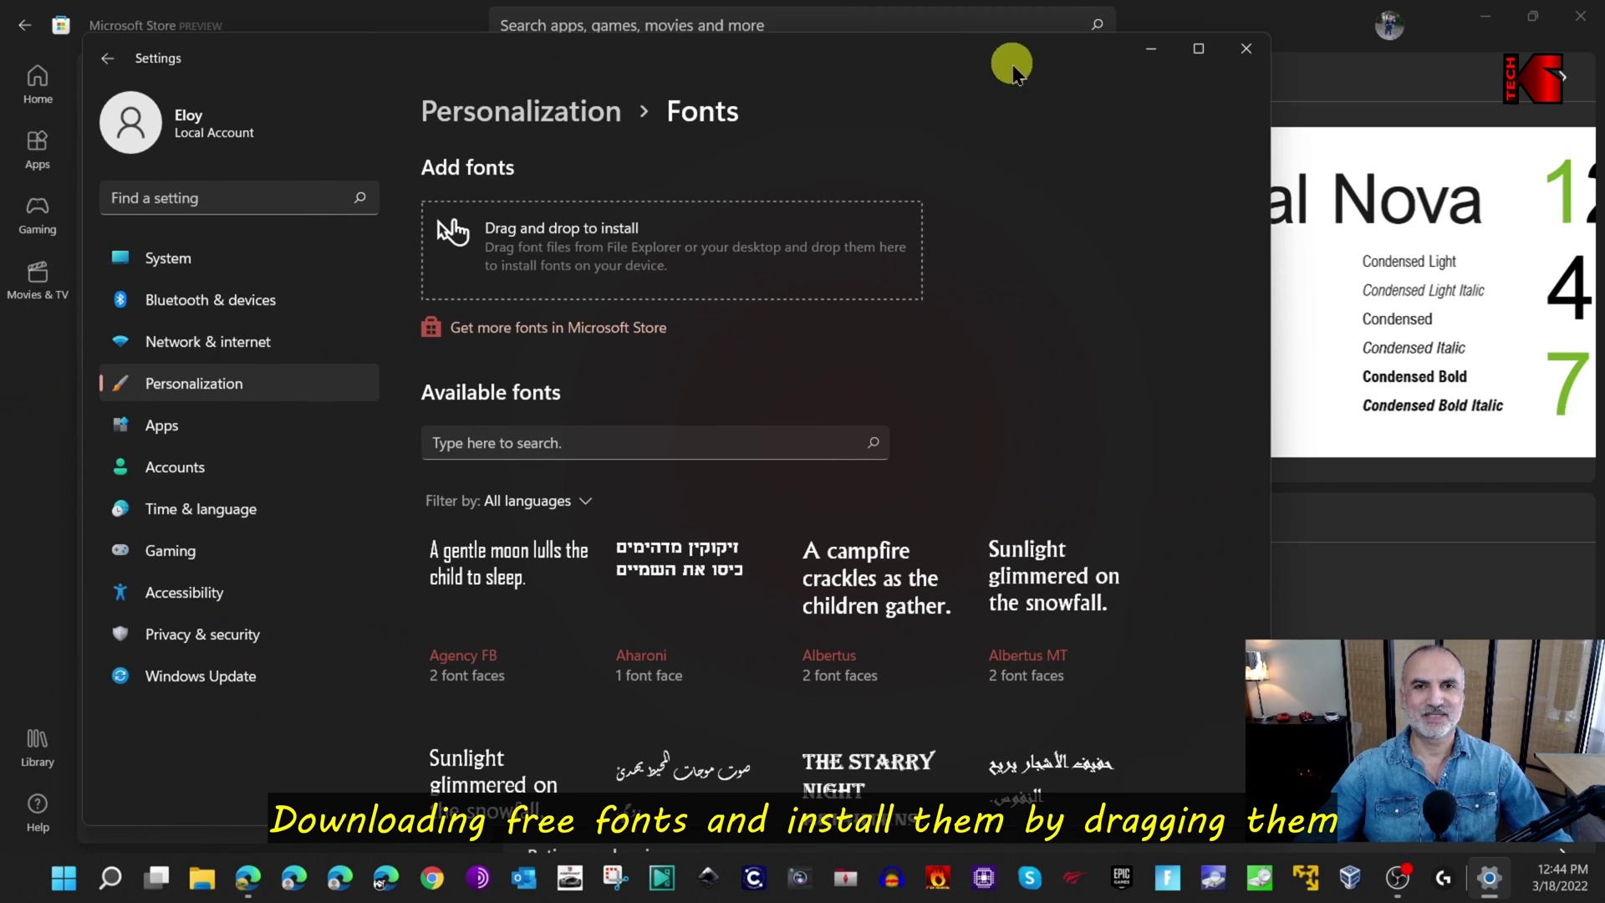
Minimise Settings and scroll the Google Fonts catalogue down to the Mukta card
left_click(1152, 52)
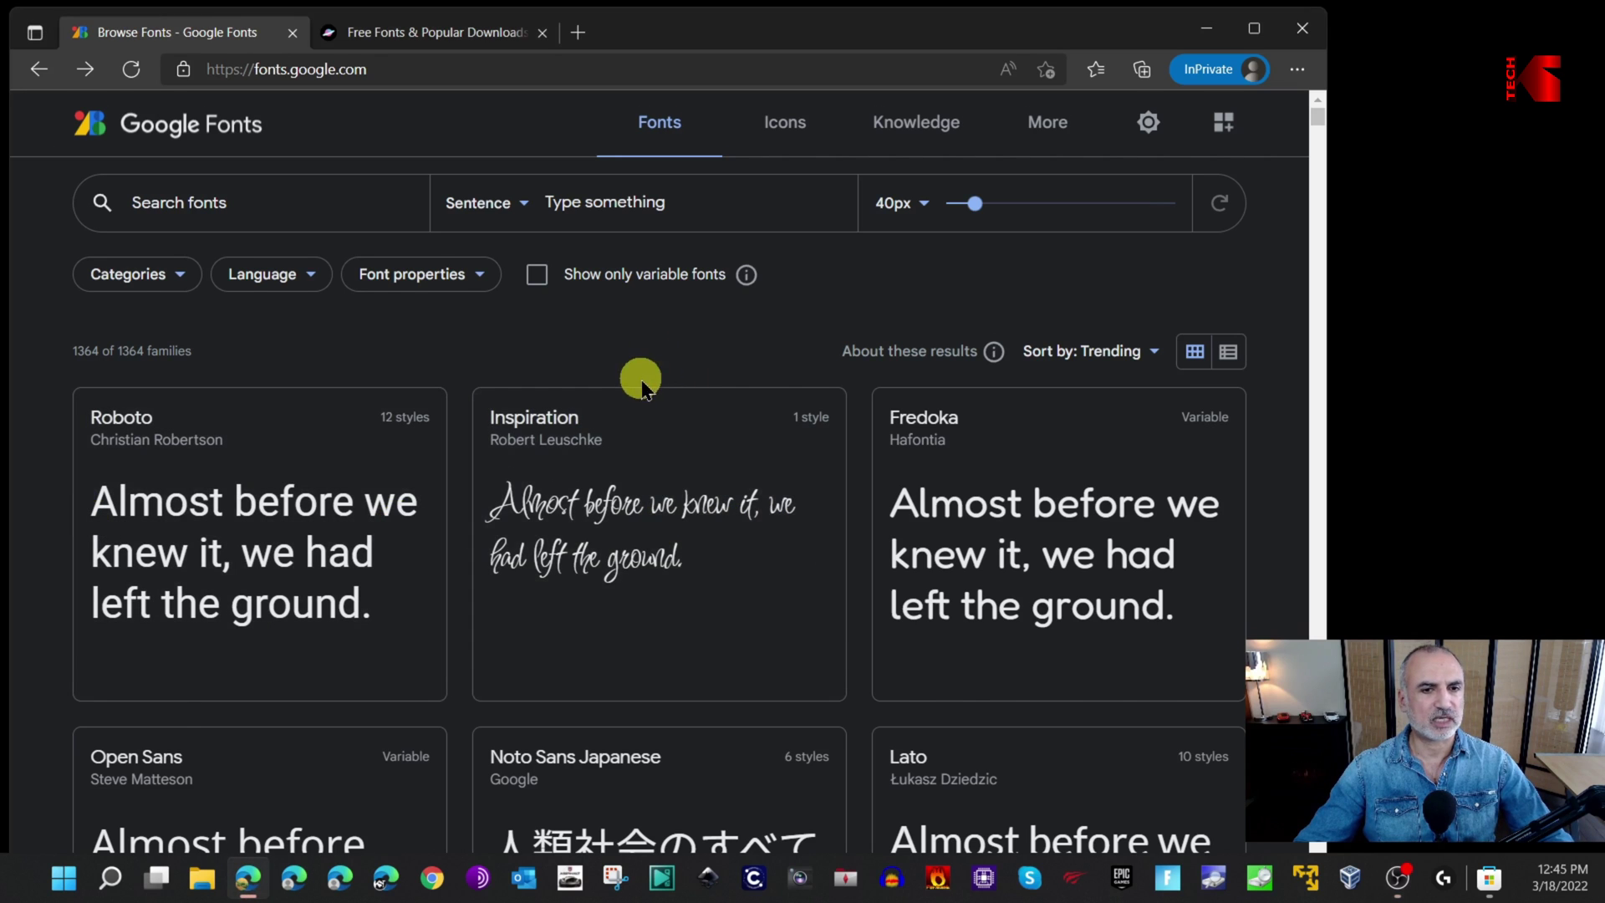
scroll(641, 386, "down", 20)
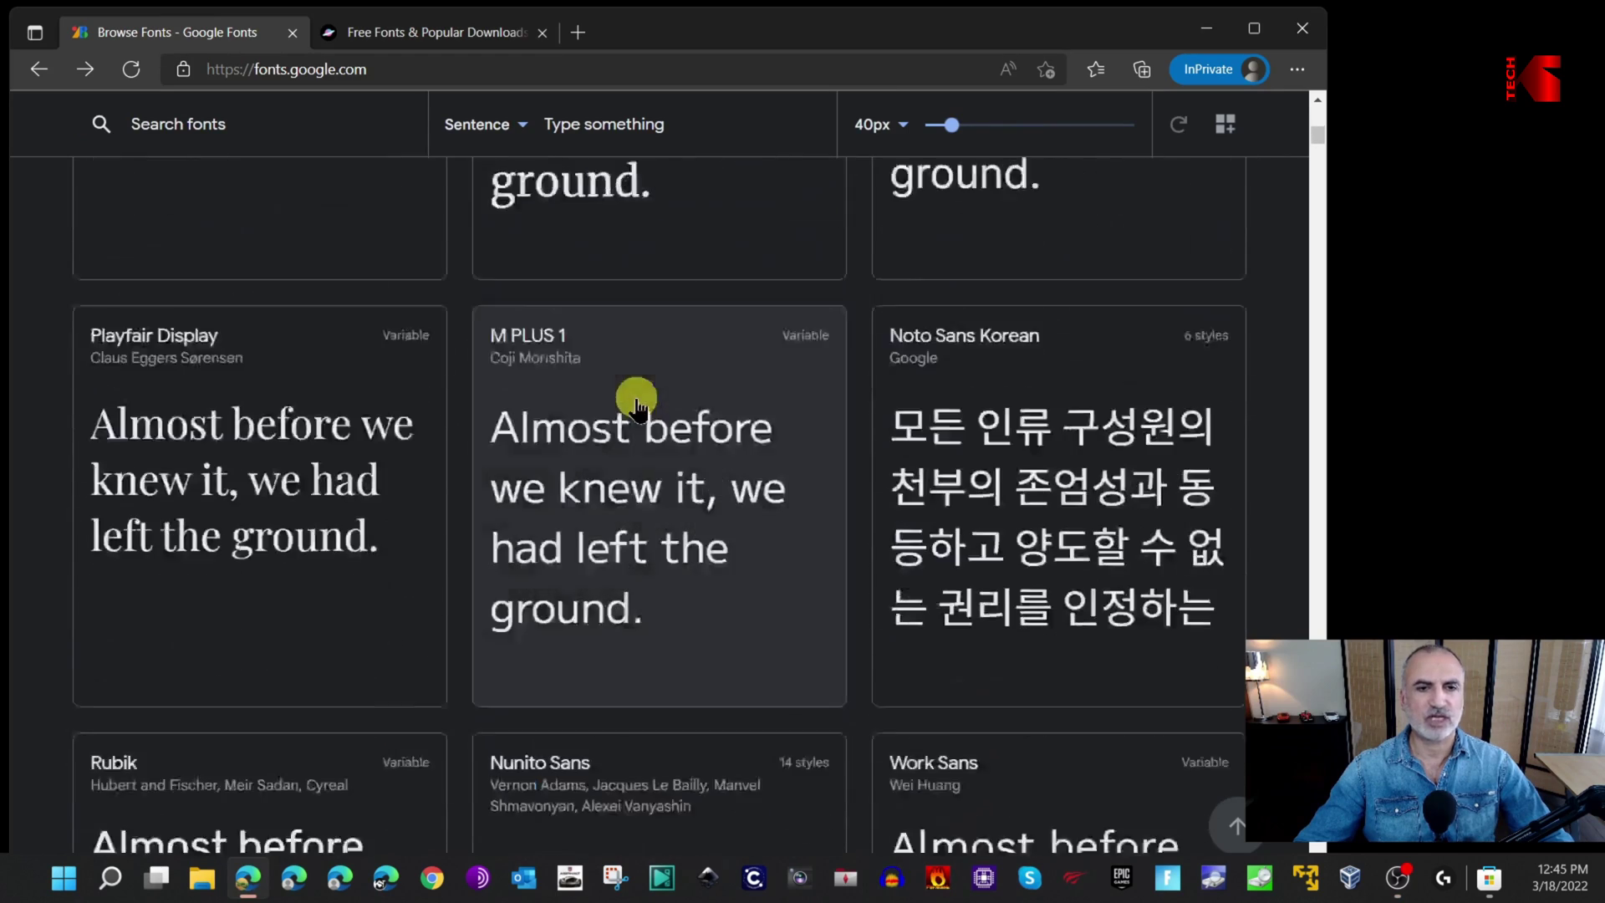
scroll(635, 405, "down", 10)
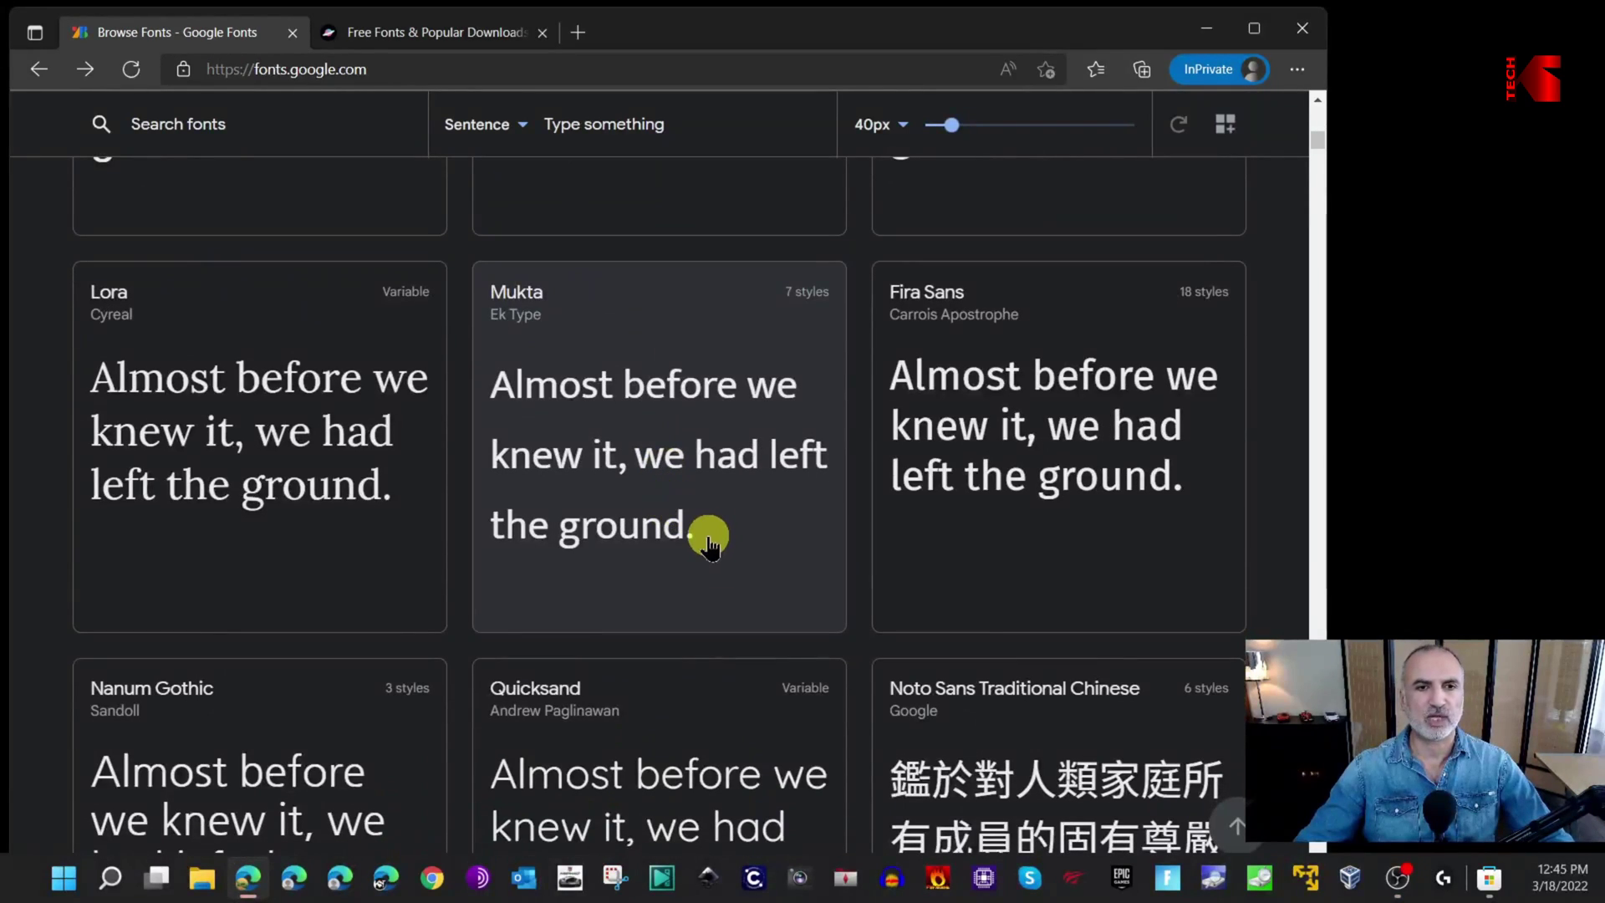
Download the Mukta family as Mukta.zip and show it in the Downloads folder
left_click(652, 425)
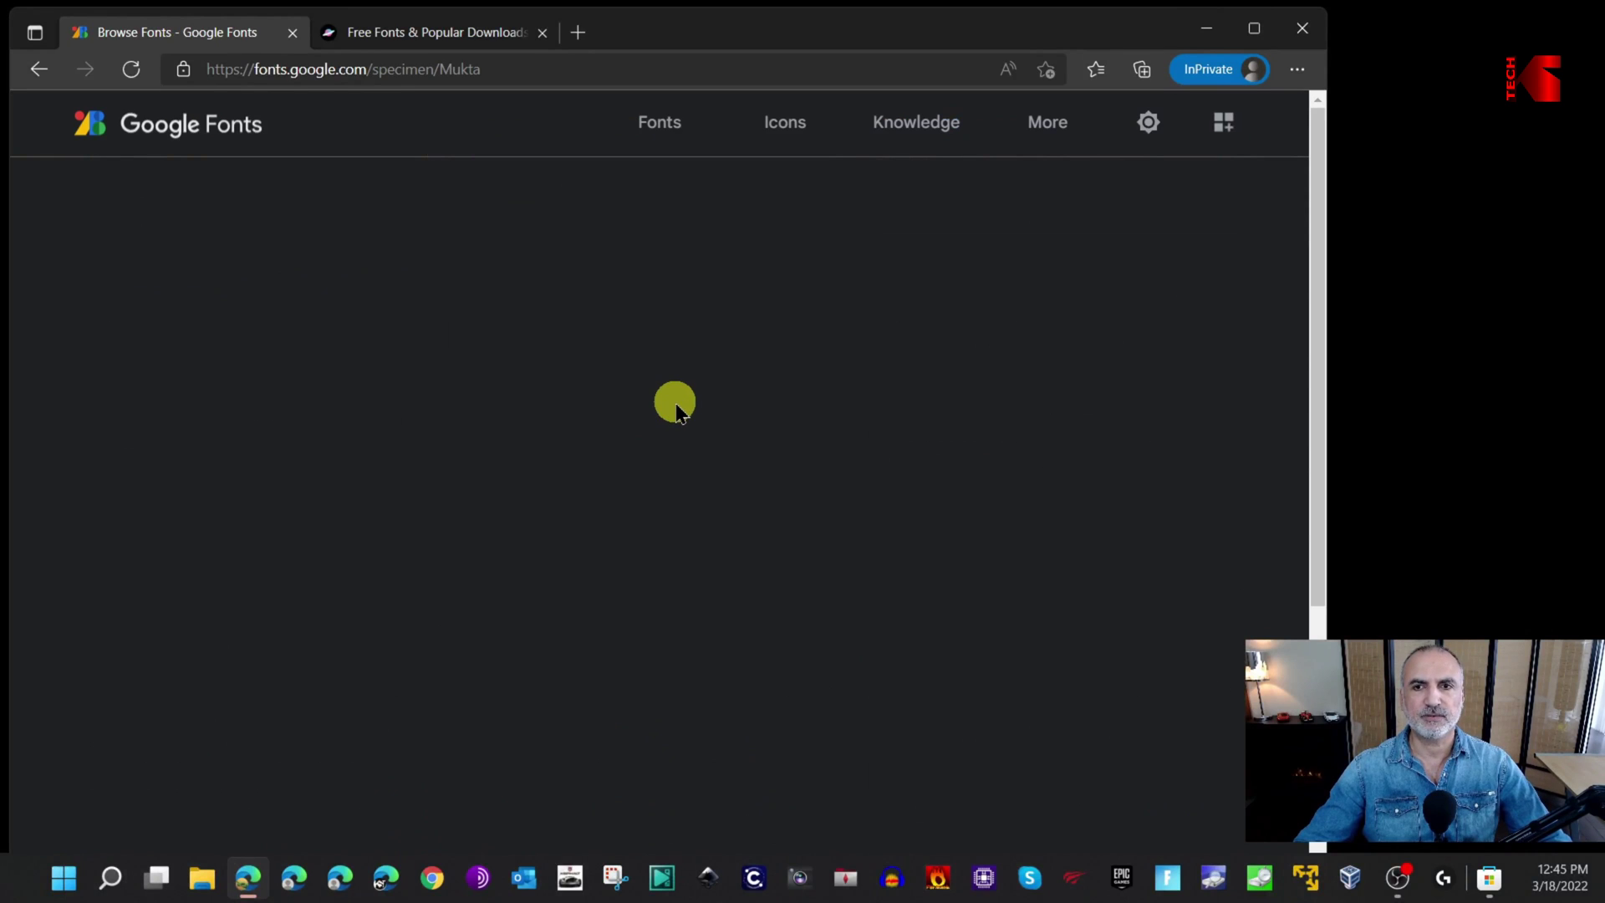
left_click(1160, 224)
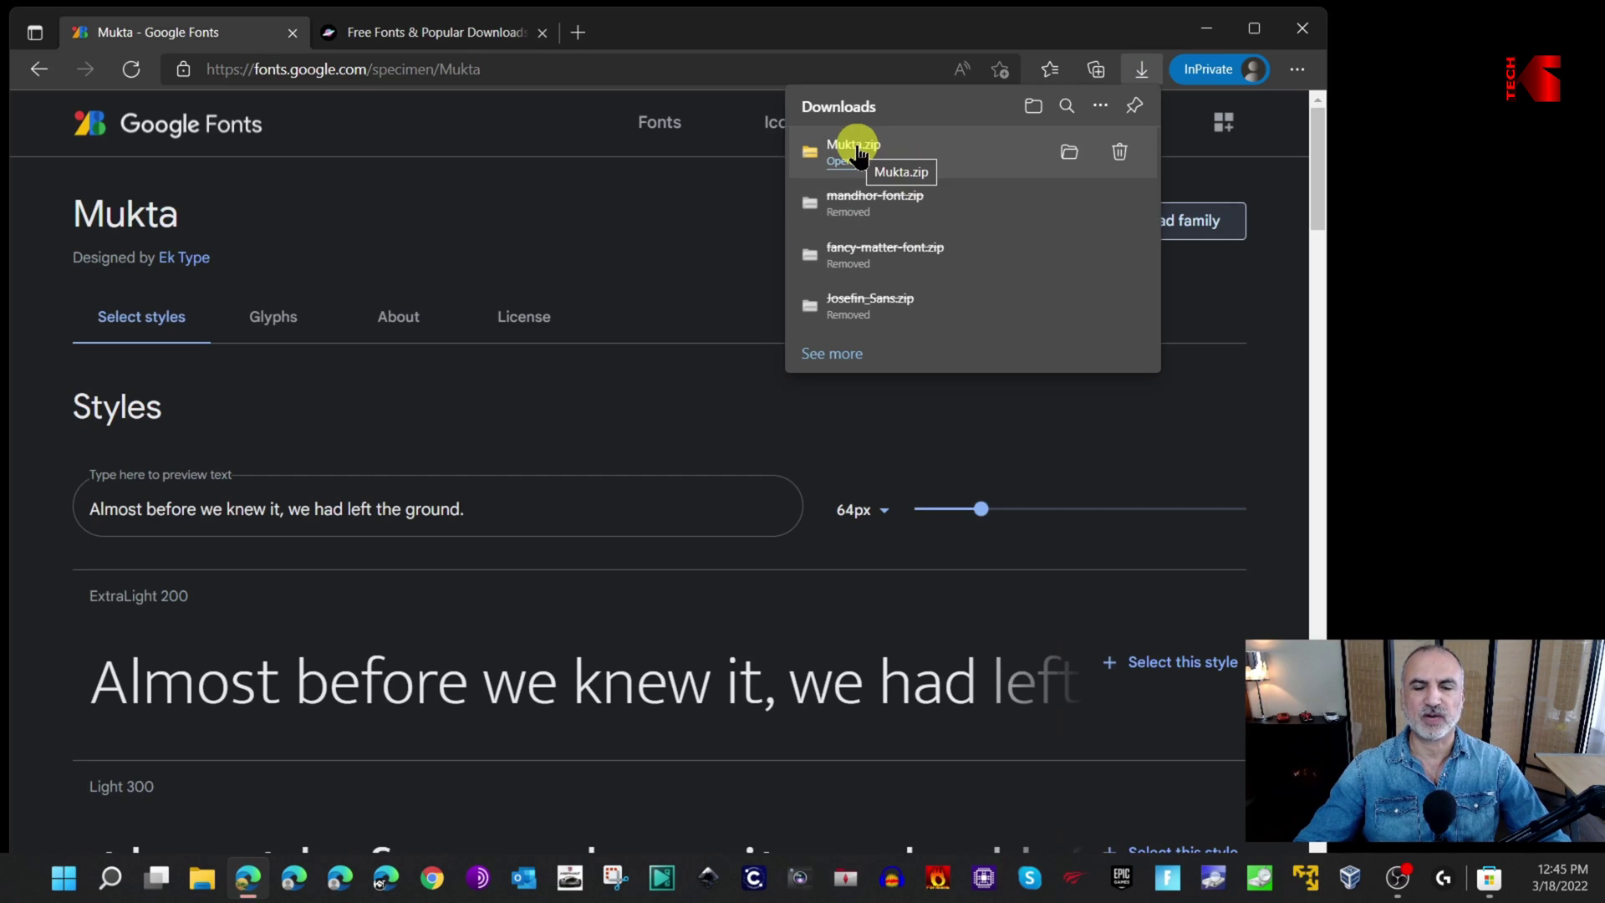
left_click(1069, 154)
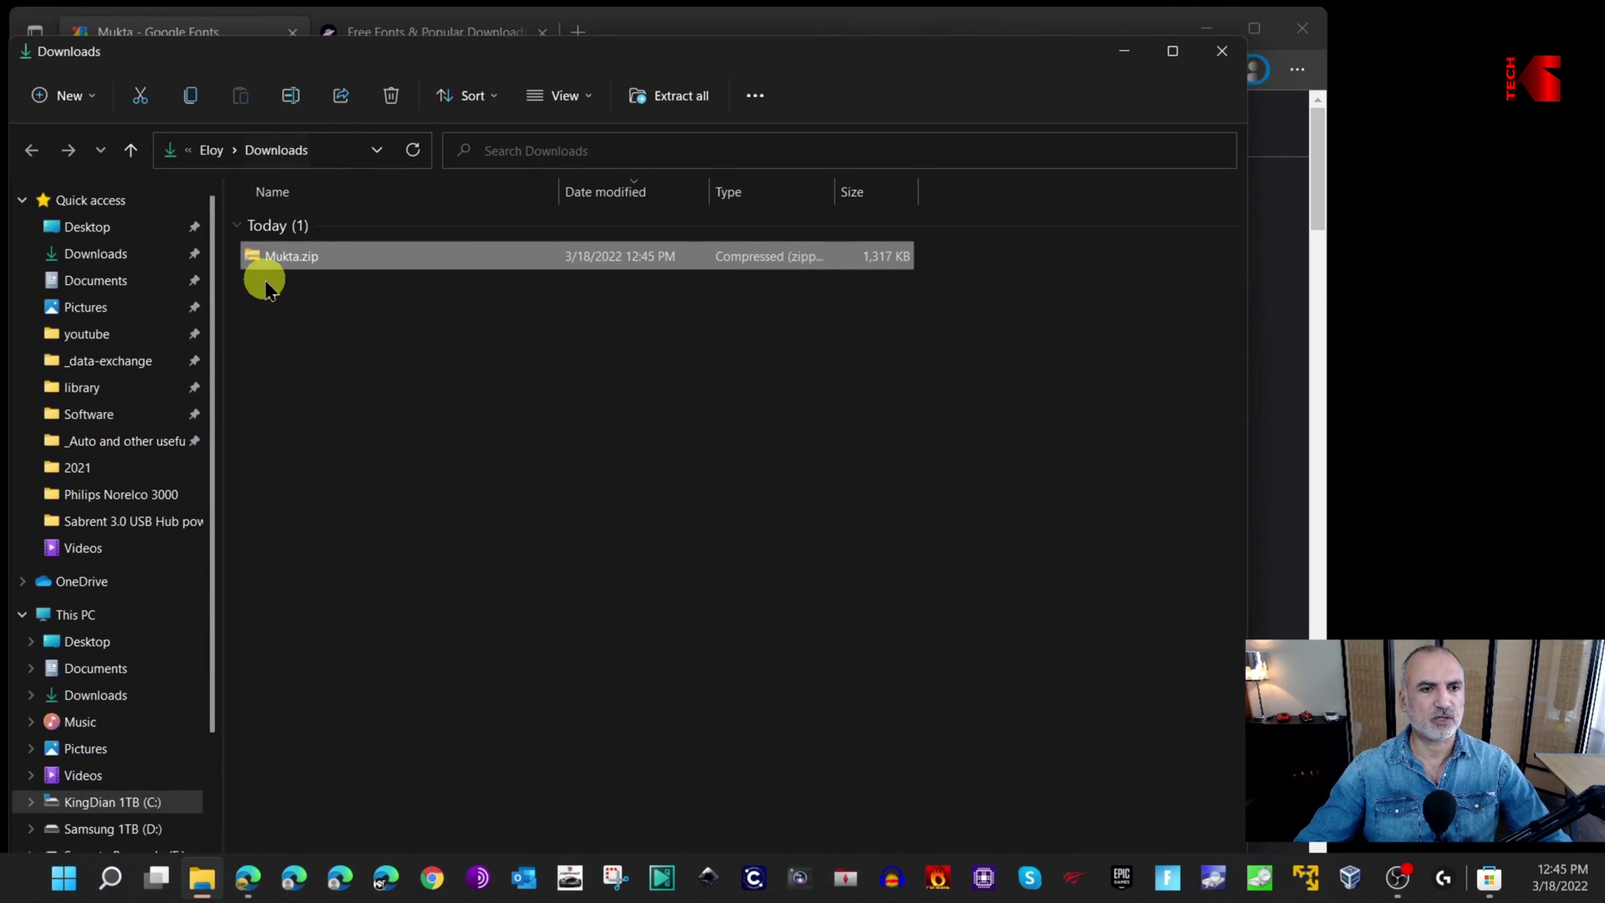
Extract Mukta.zip into a Mukta folder using Extract All
right_click(284, 261)
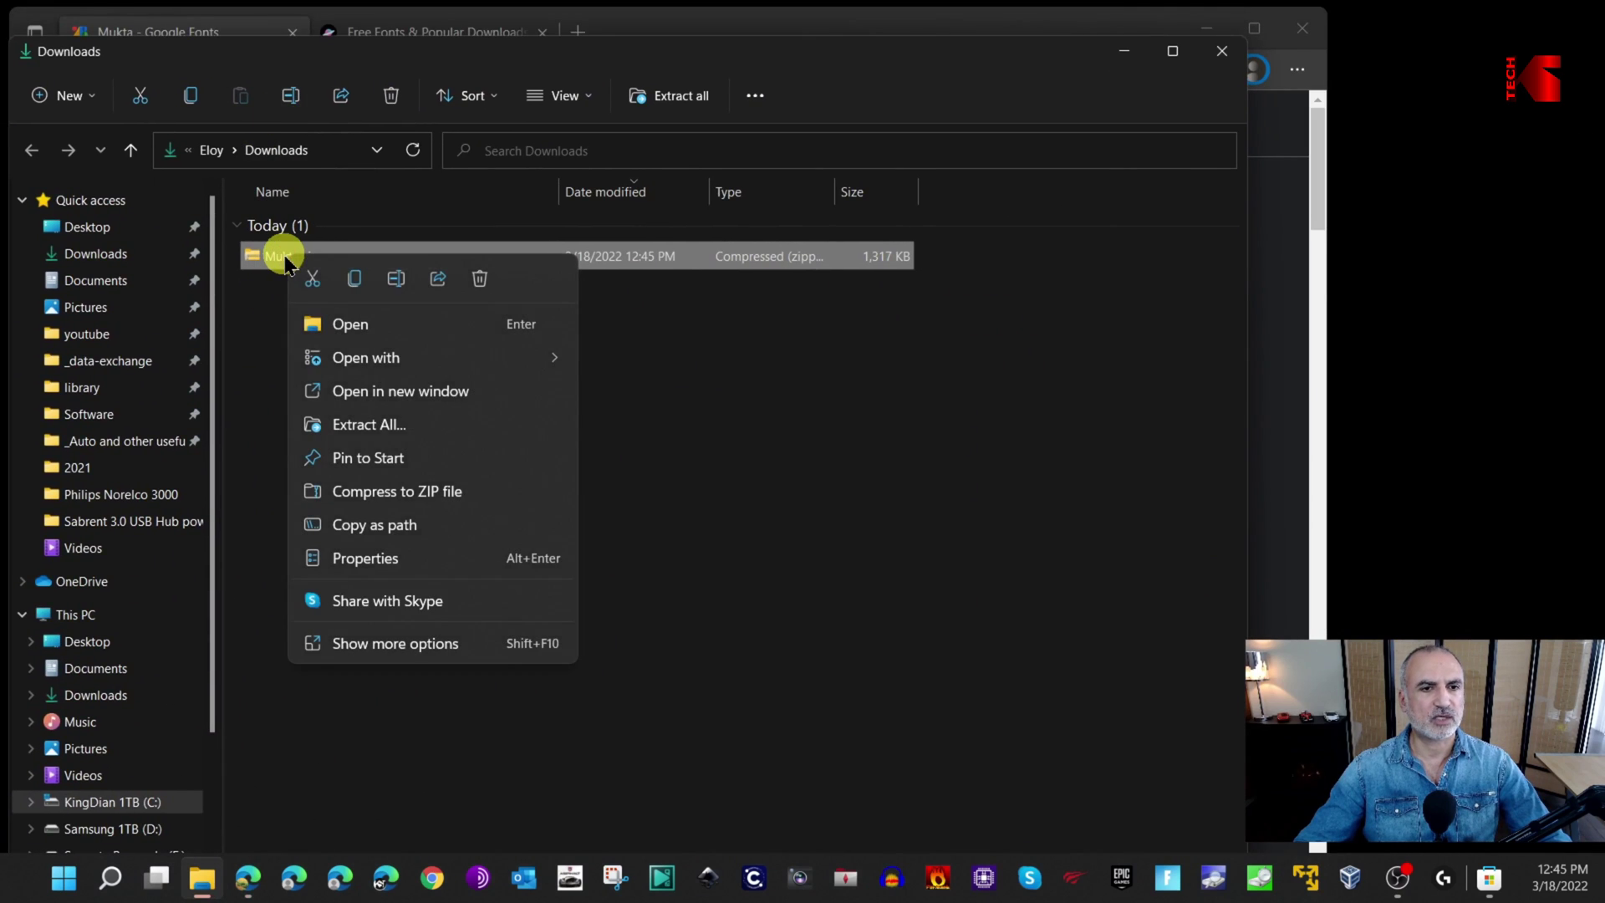
left_click(392, 430)
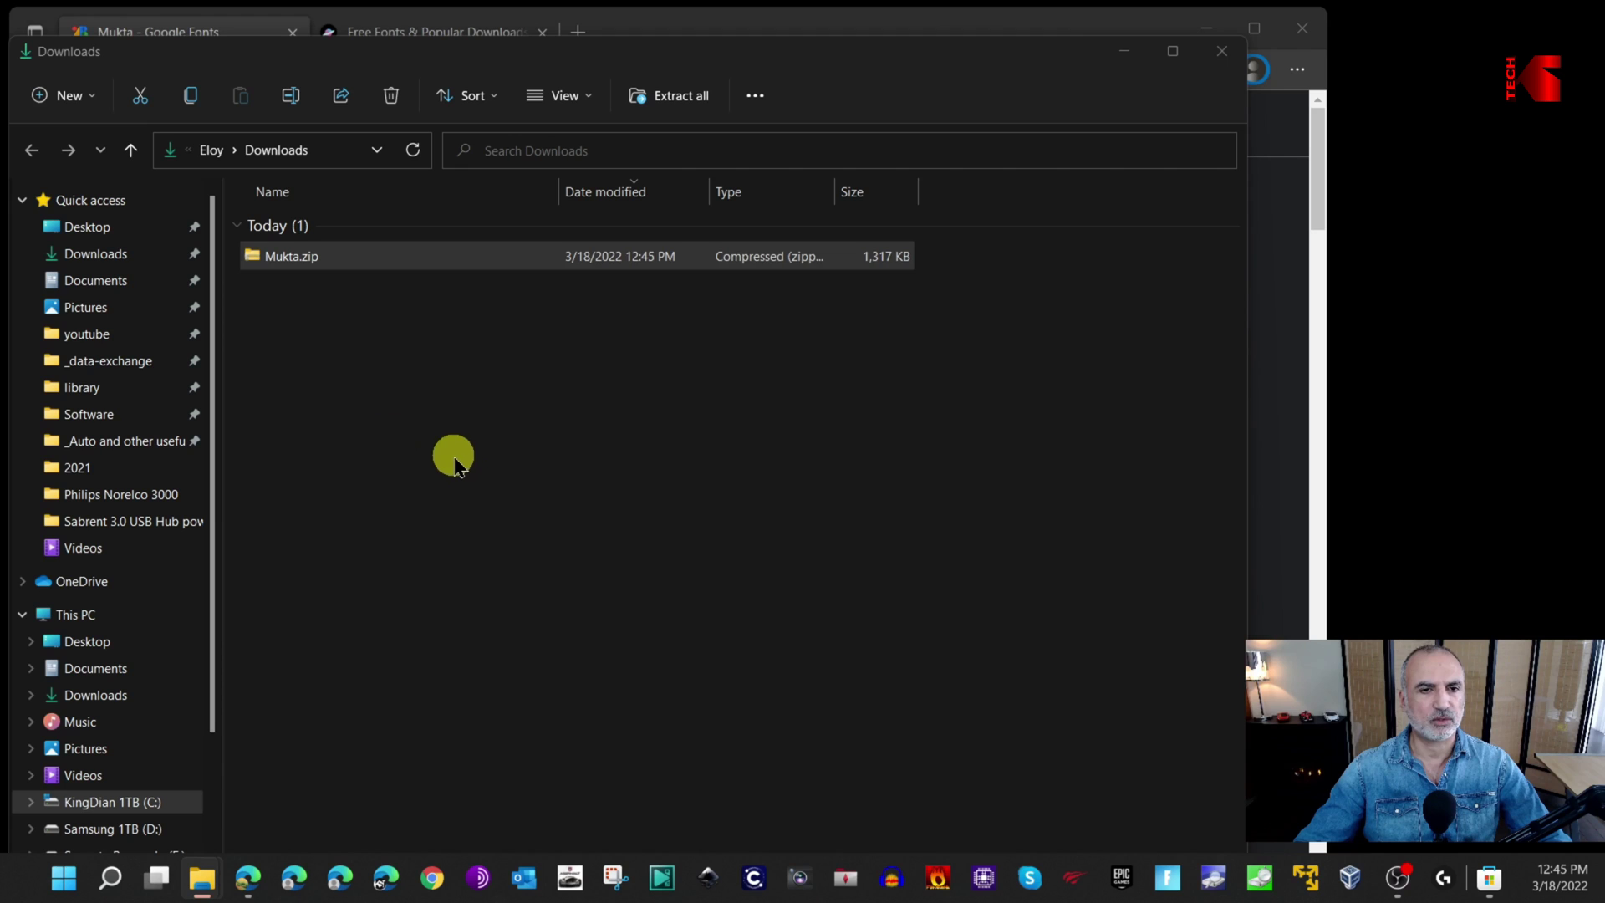
left_click(841, 741)
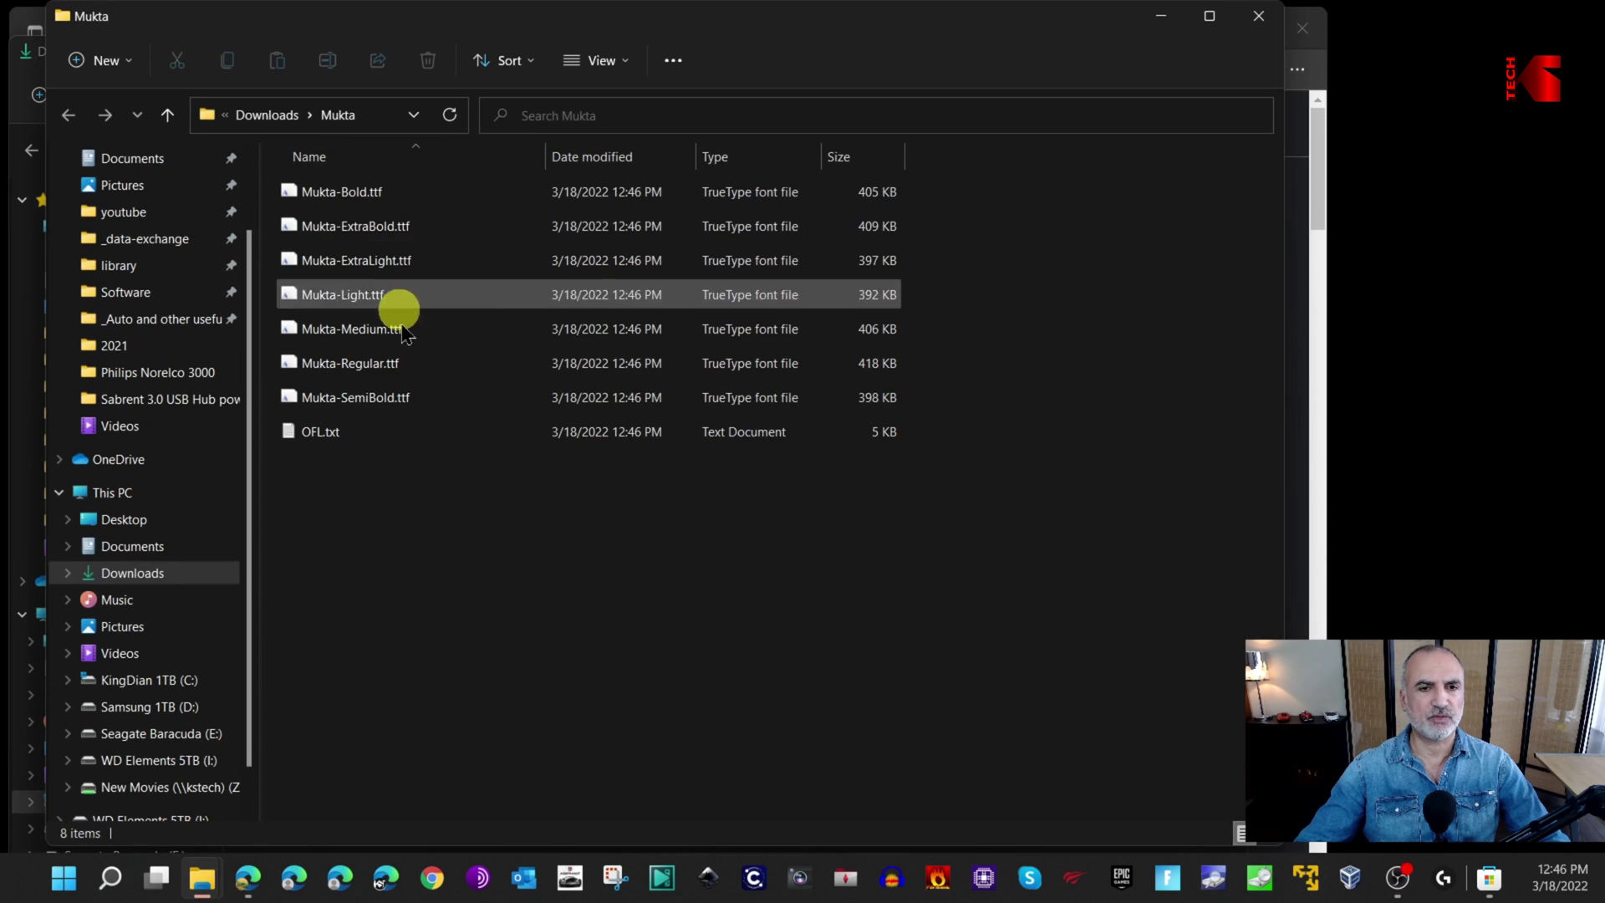
Minimise the Downloads window and snap Settings to the left half of the screen
left_click_drag(896, 39, 1256, 80)
left_click(322, 67)
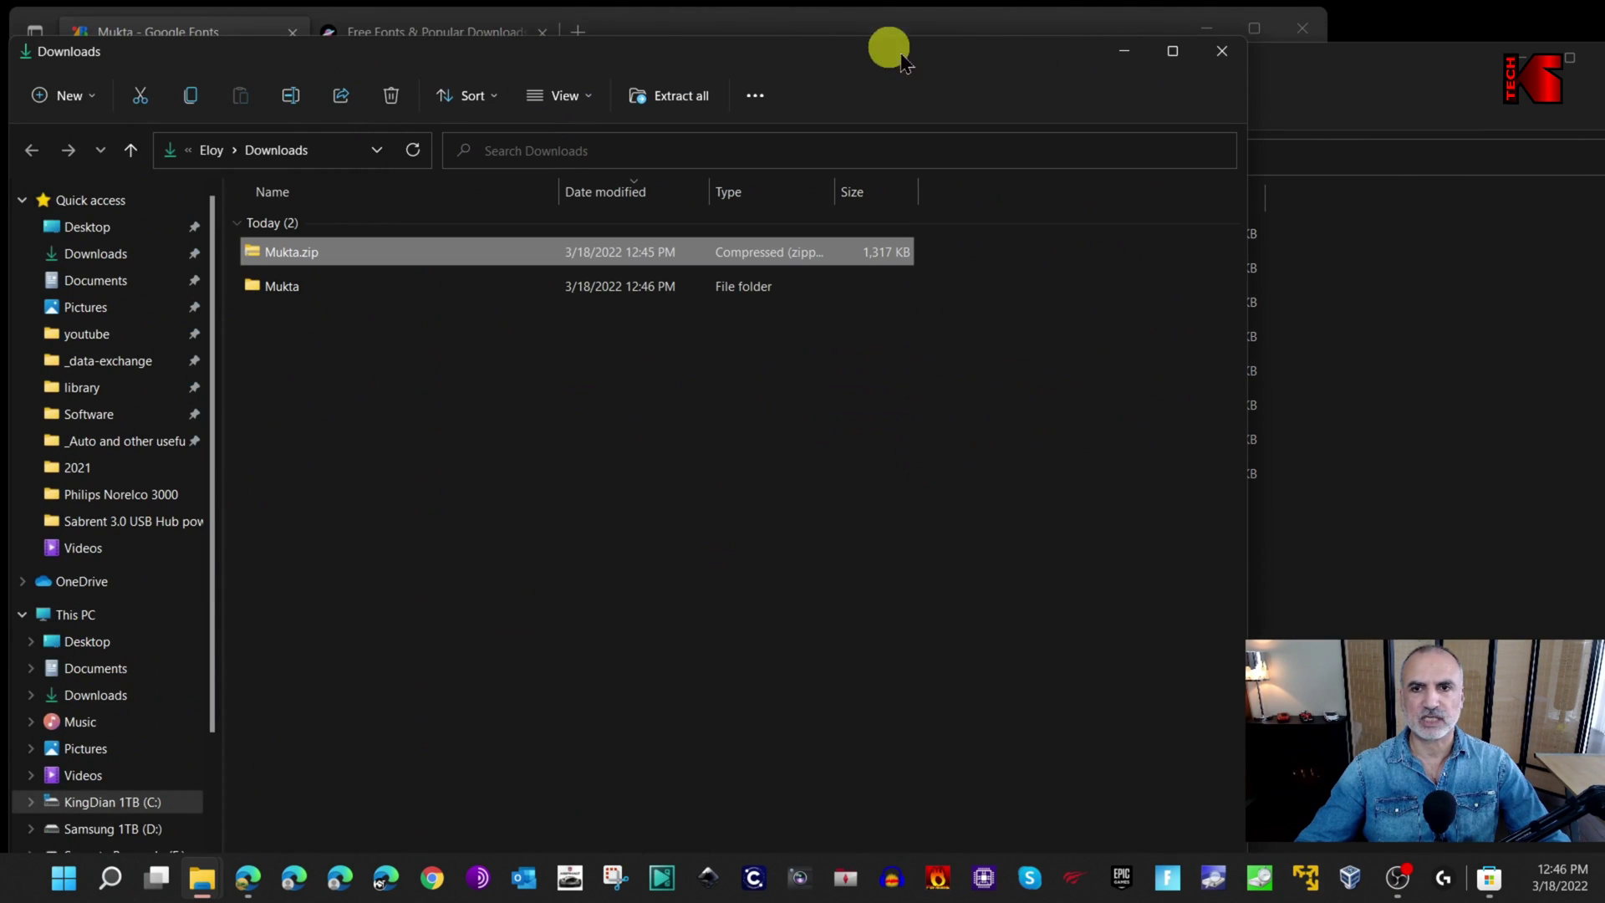
left_click(1130, 51)
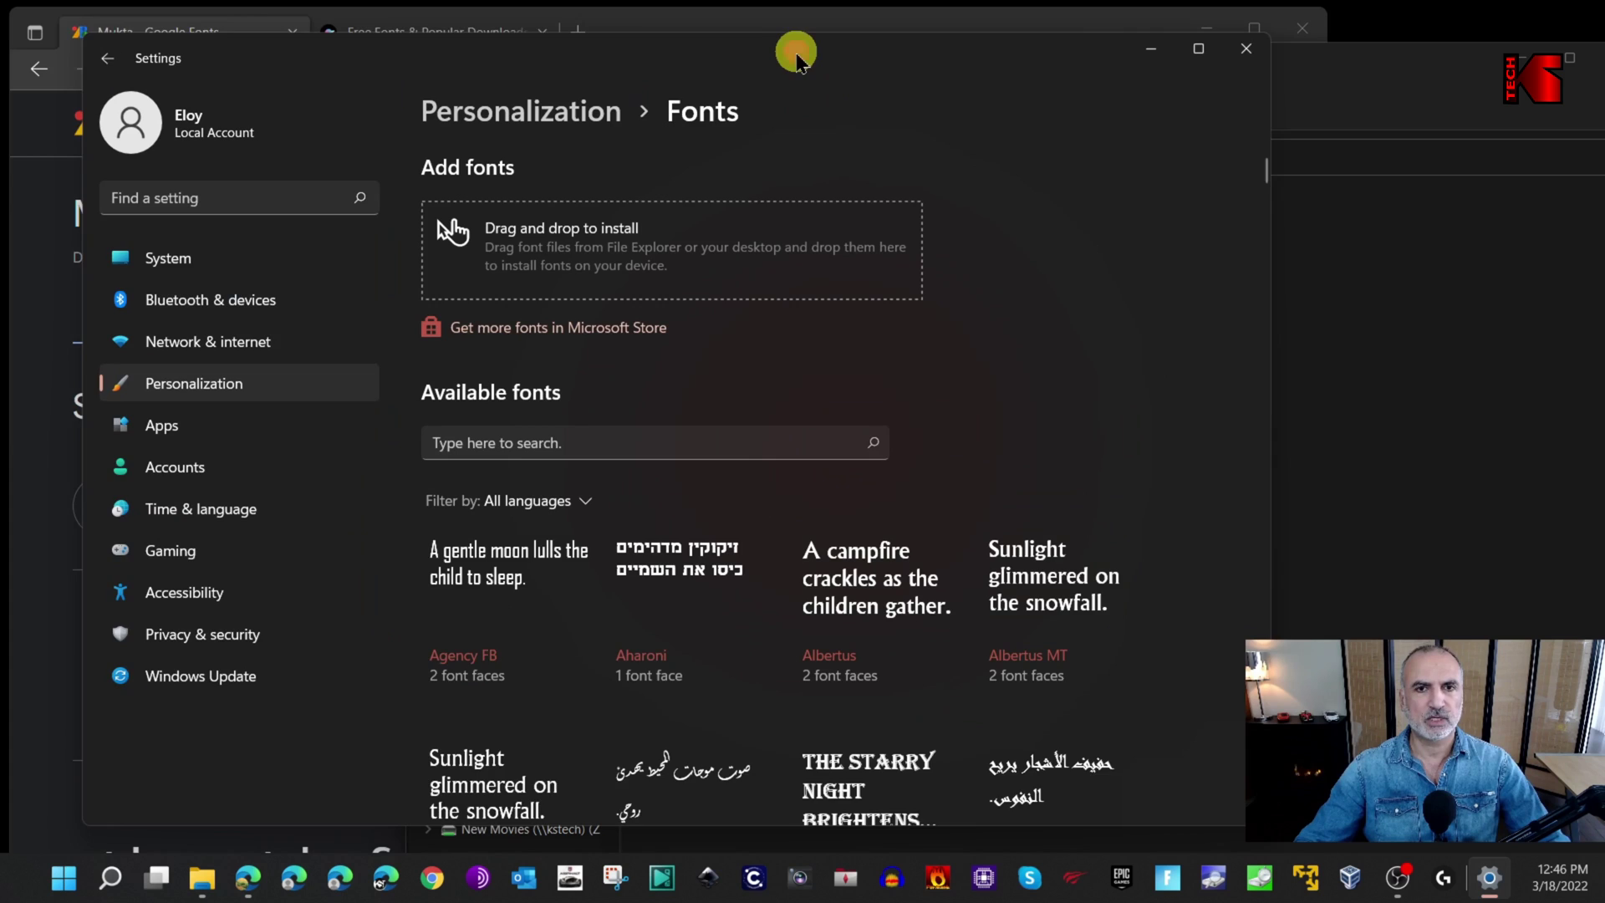
left_click_drag(796, 59, 722, 34)
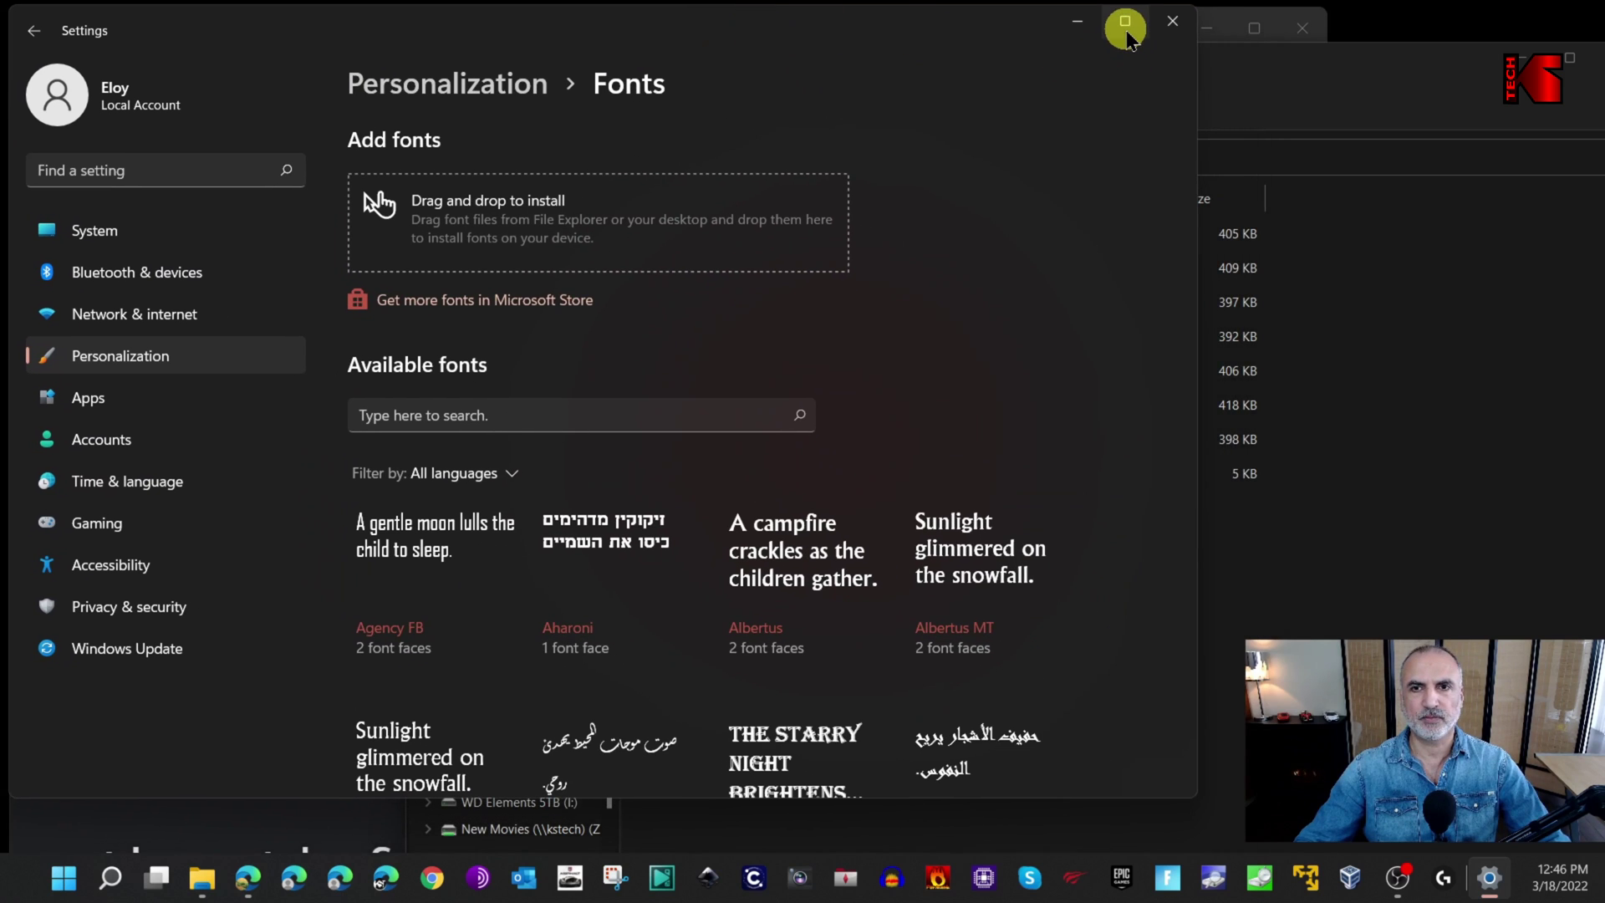
mouse_move(1126, 38)
left_click(1031, 79)
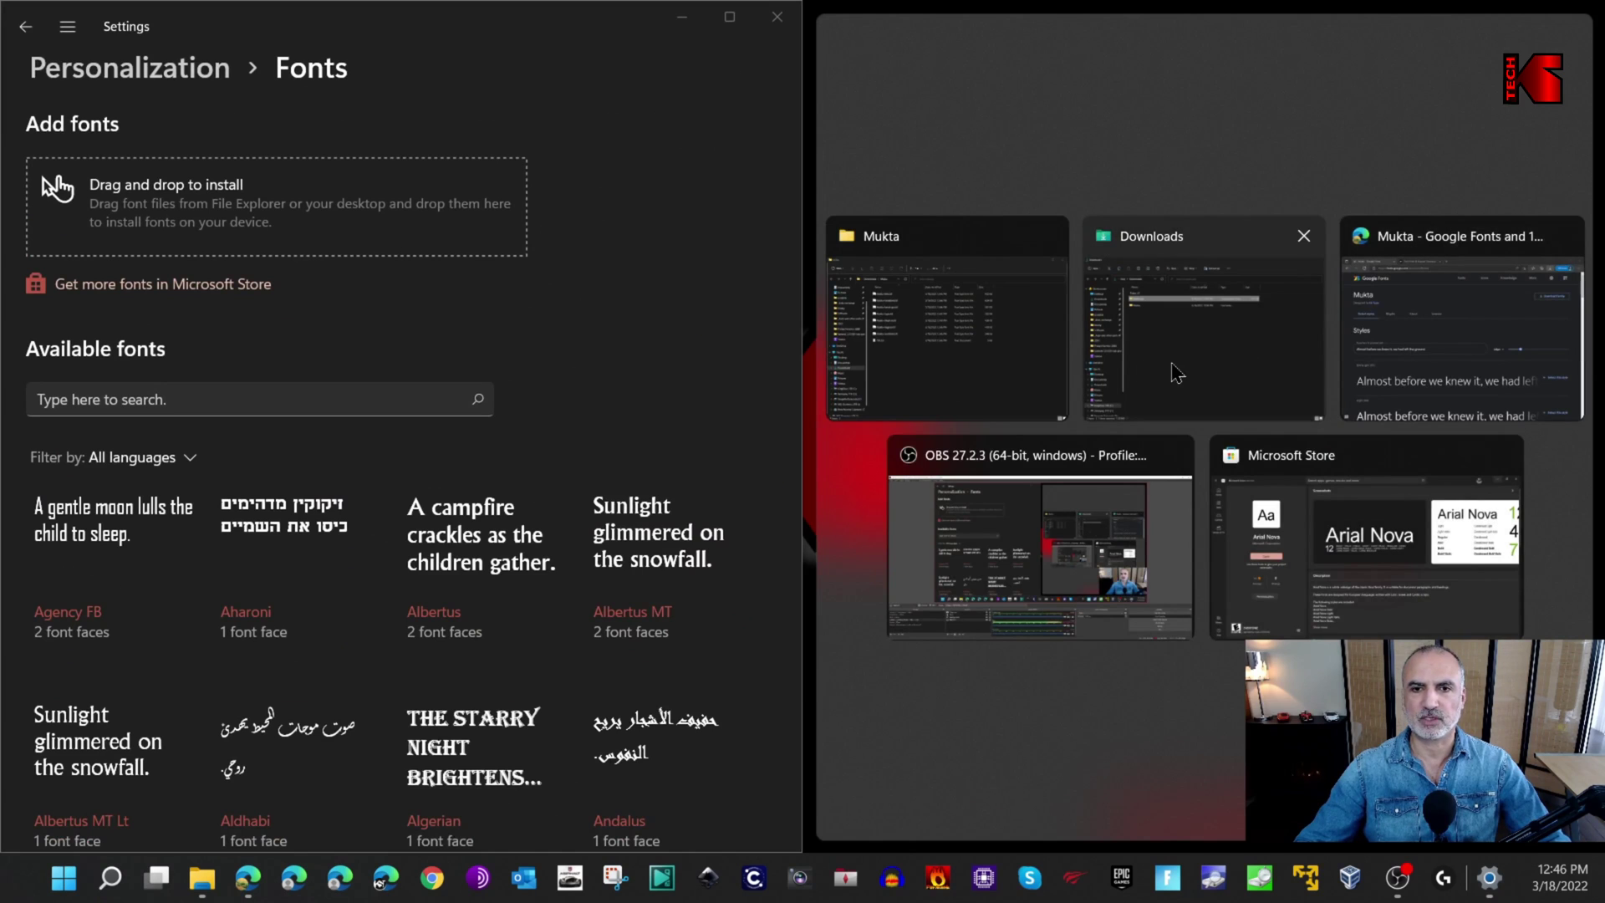
Install all seven Mukta .ttf files by dragging them onto the Fonts drop area, then open Mukta
left_click(939, 316)
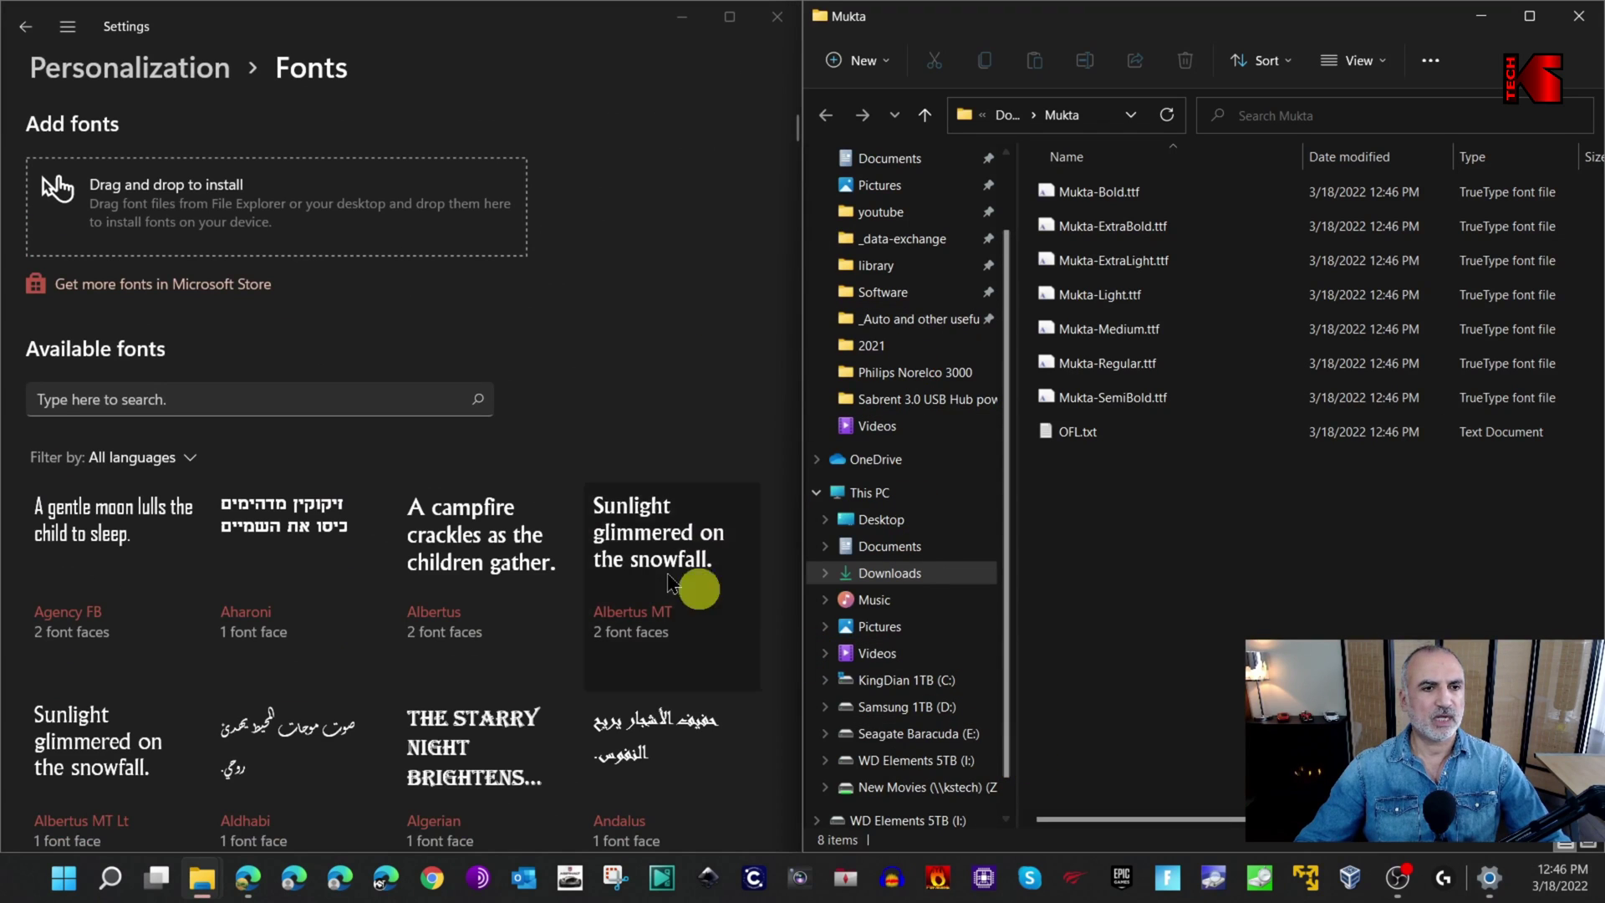
left_click(1111, 192)
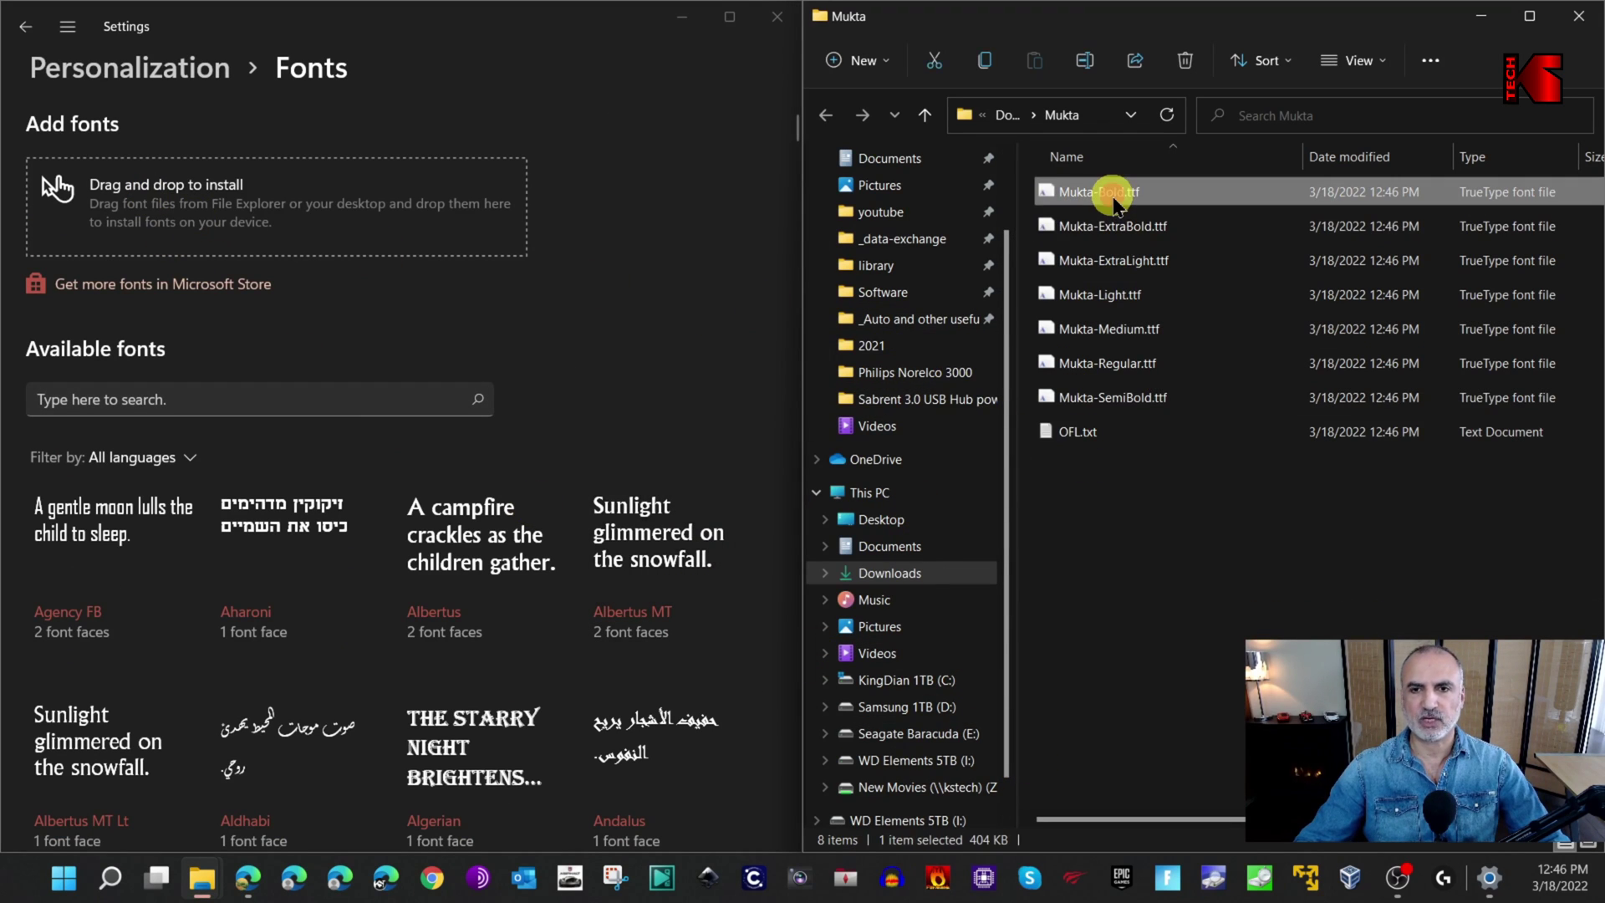
left_click(1122, 403, "shift")
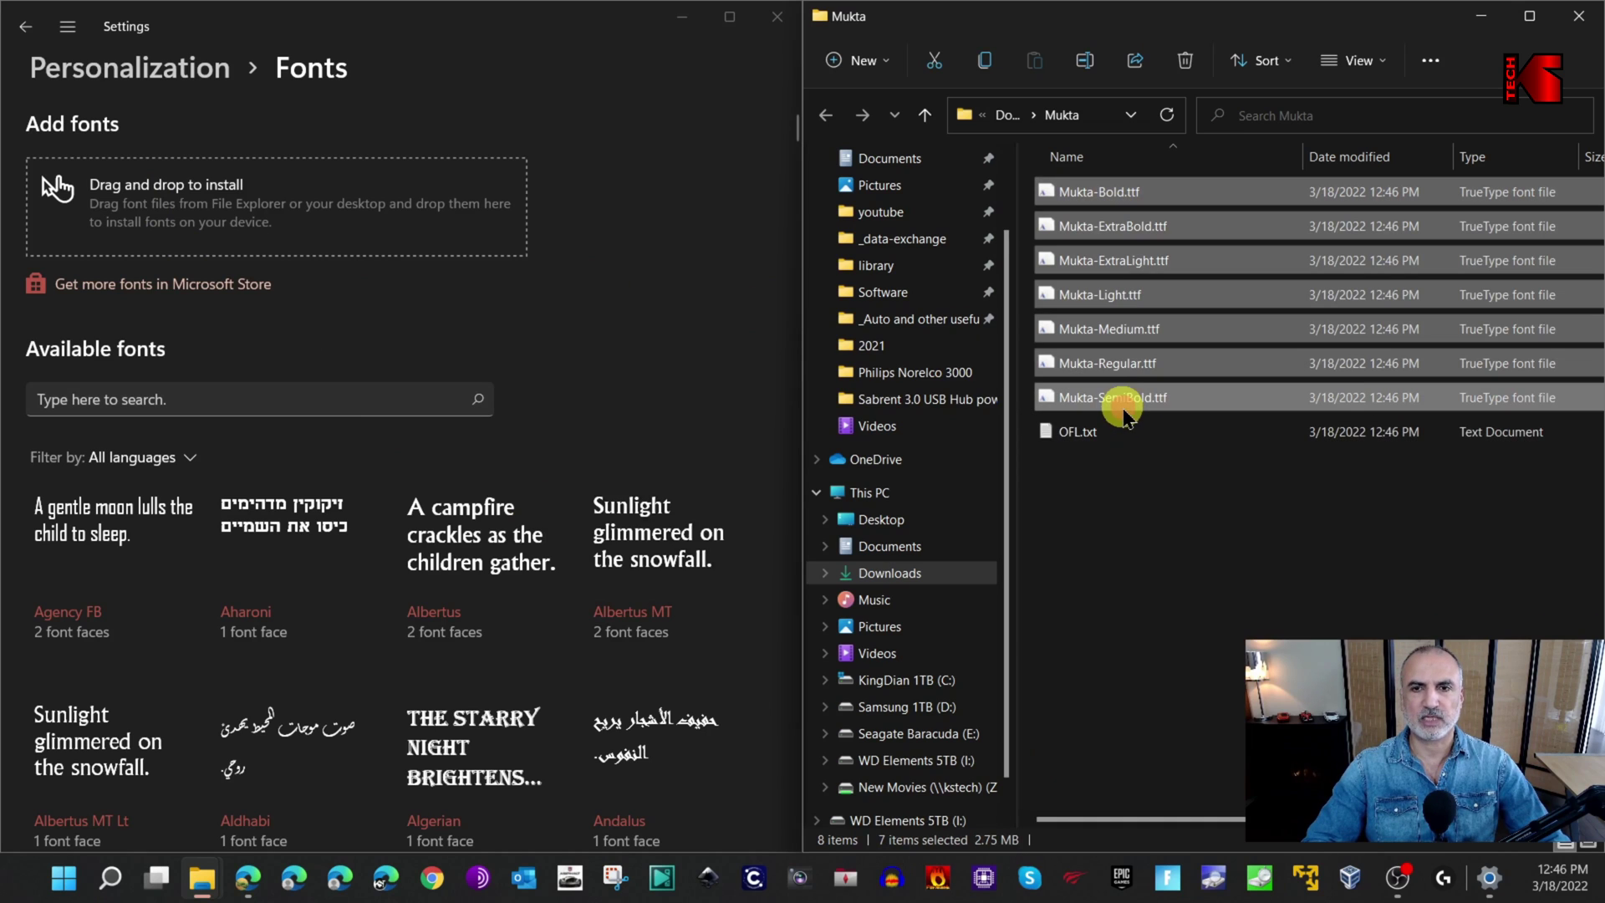
left_click_drag(1115, 229, 216, 239)
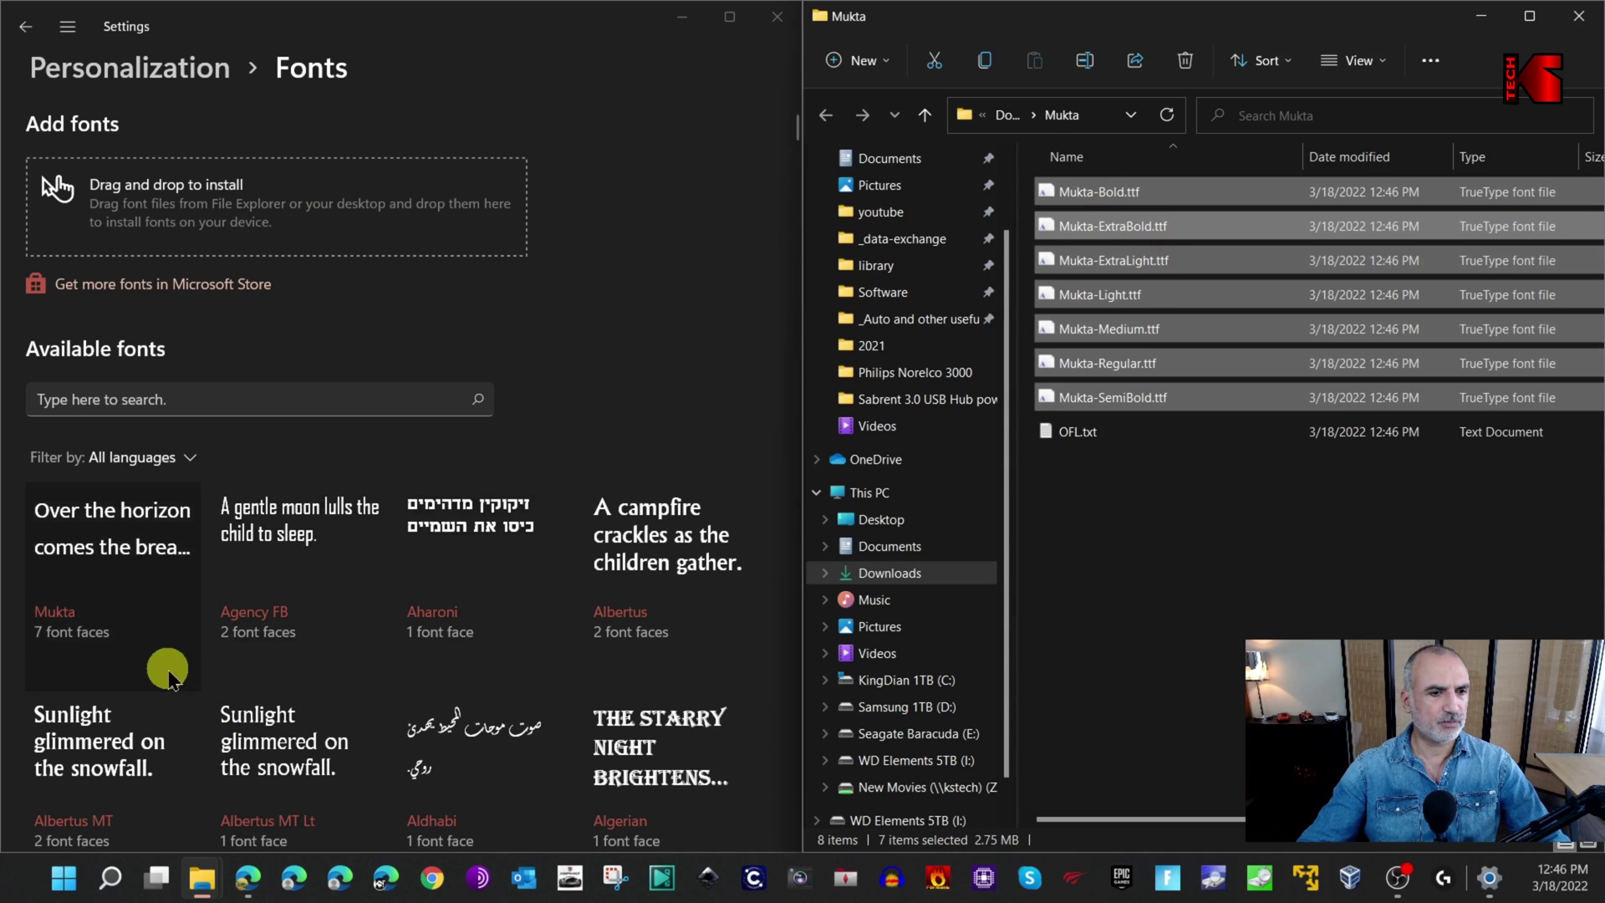
left_click(109, 537)
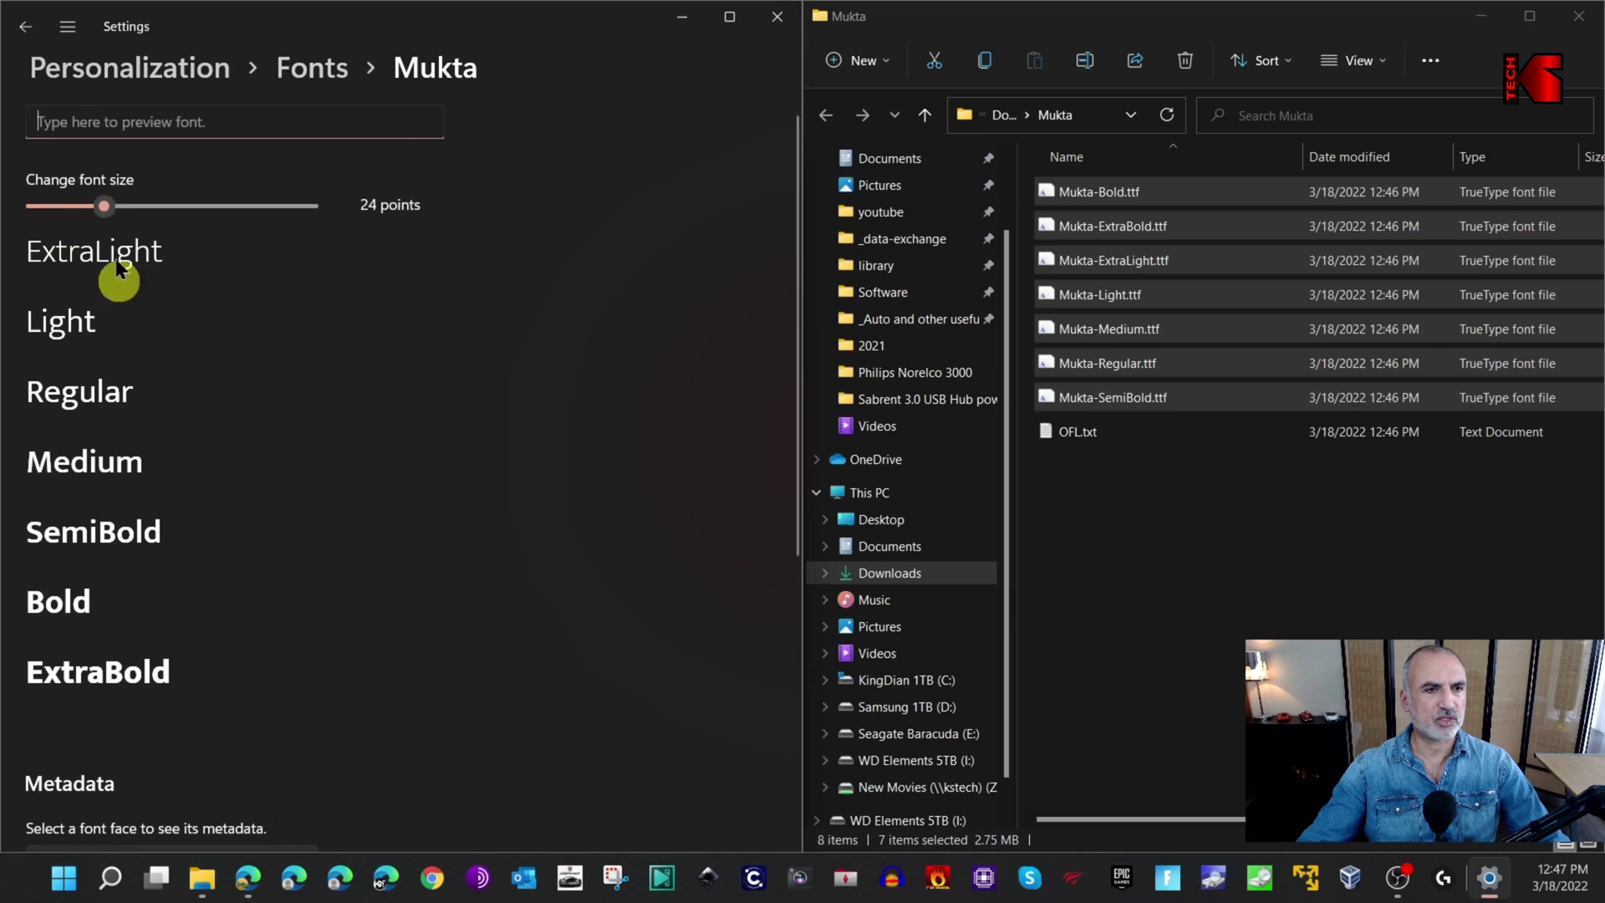
Return to the Fonts list and bring the Google Fonts Mukta page to the front
left_click(32, 27)
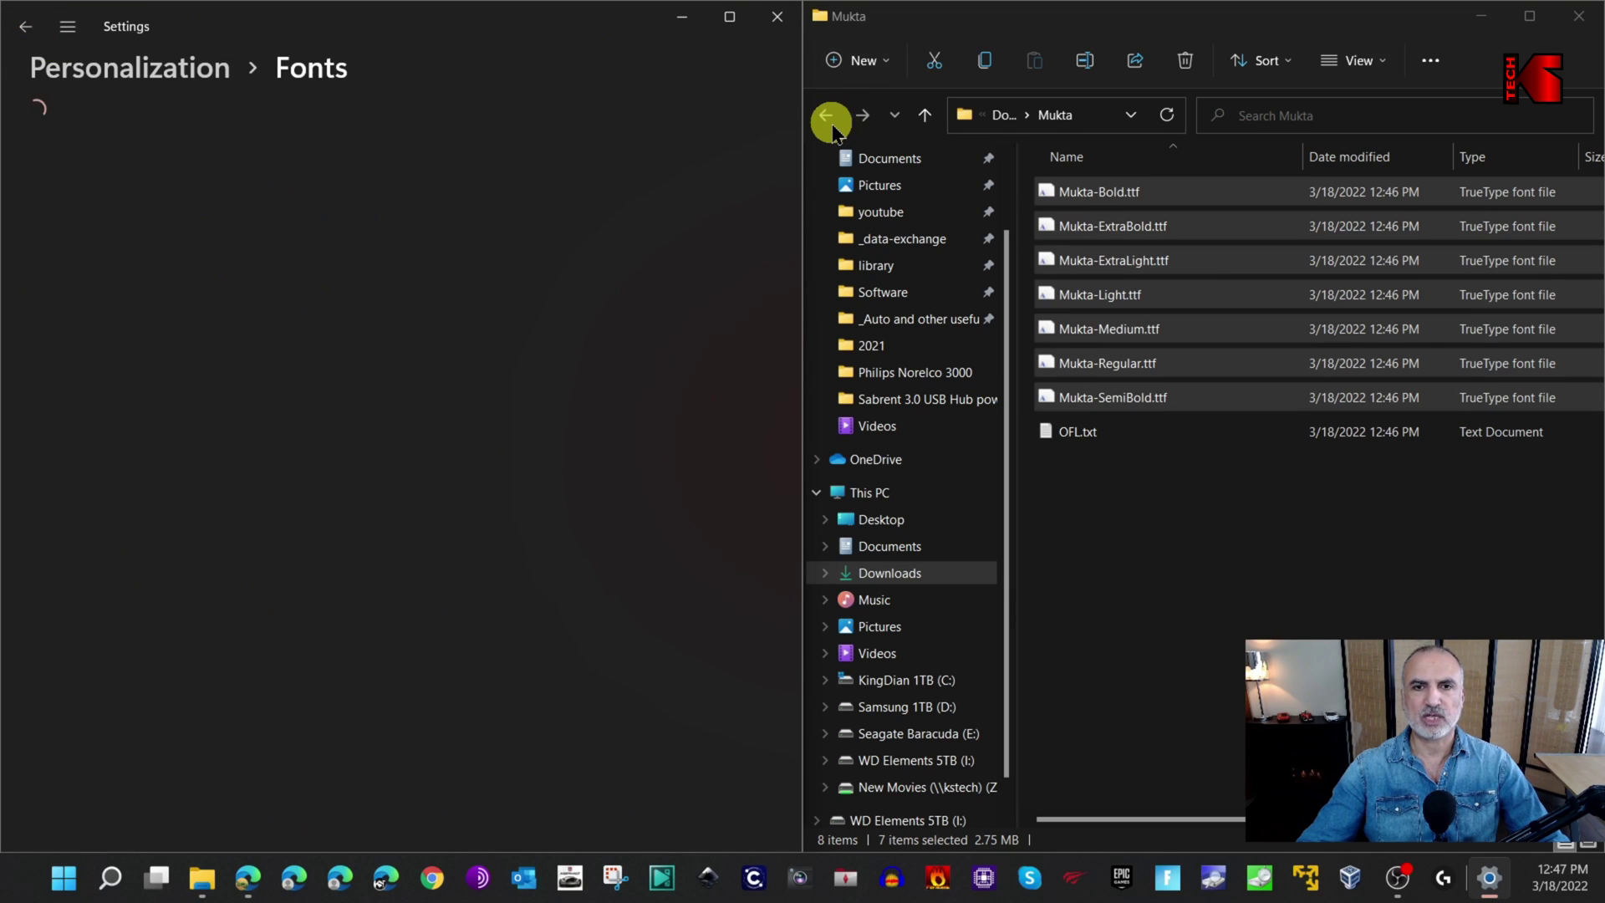
left_click(832, 127)
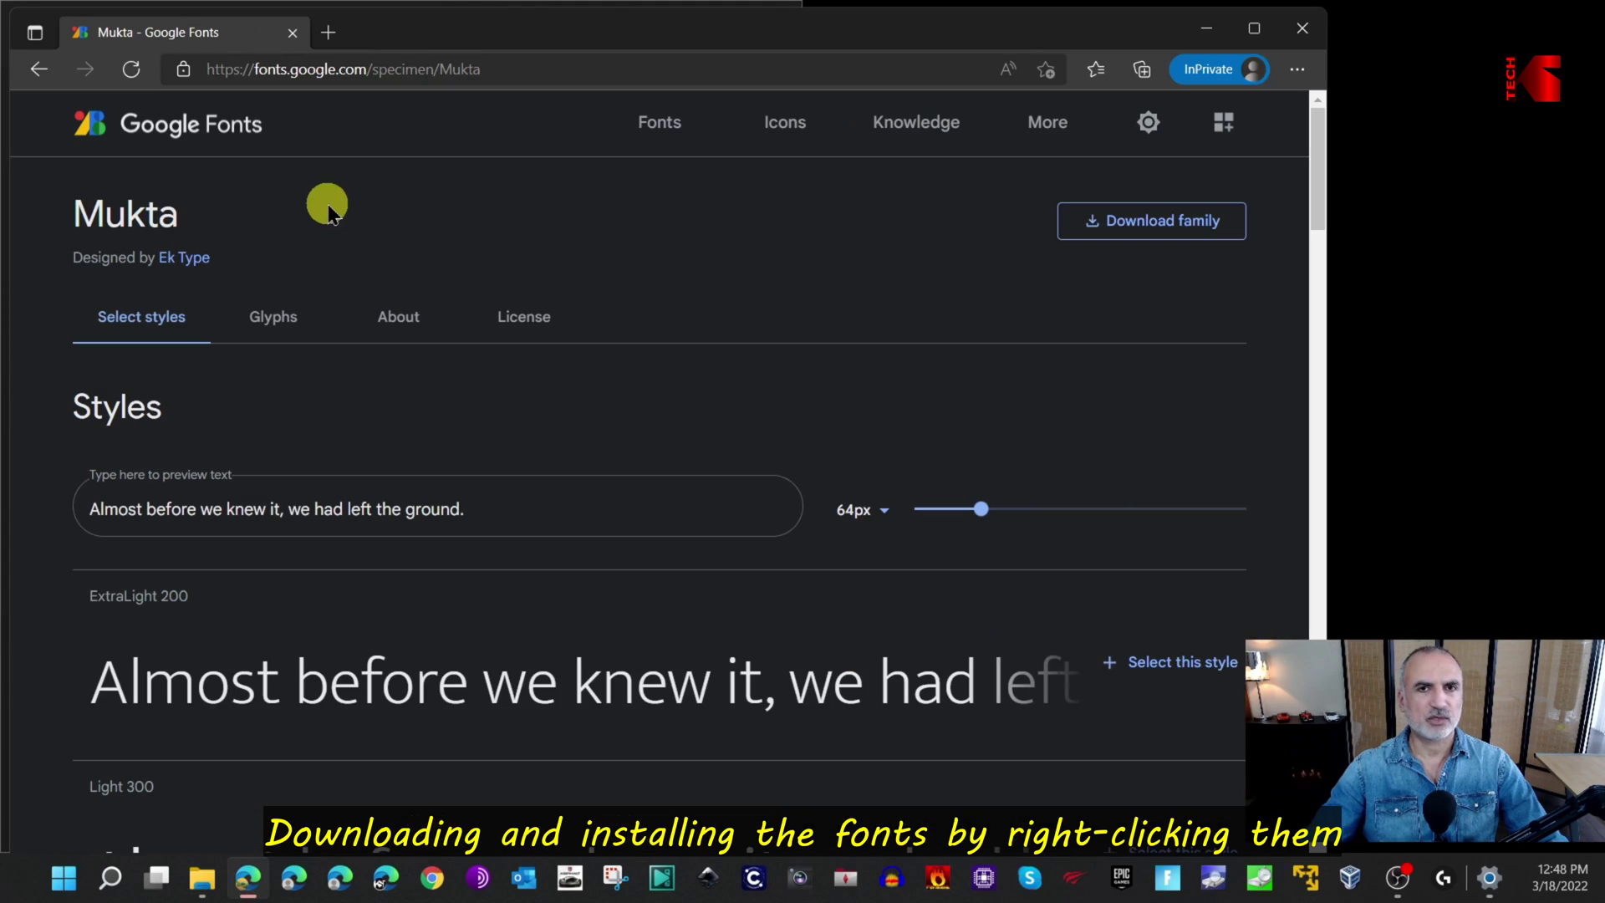
Download the Roboto Mono family as Roboto_Mono.zip and show it in the Downloads folder
left_click(39, 70)
scroll(635, 535, "down", 8)
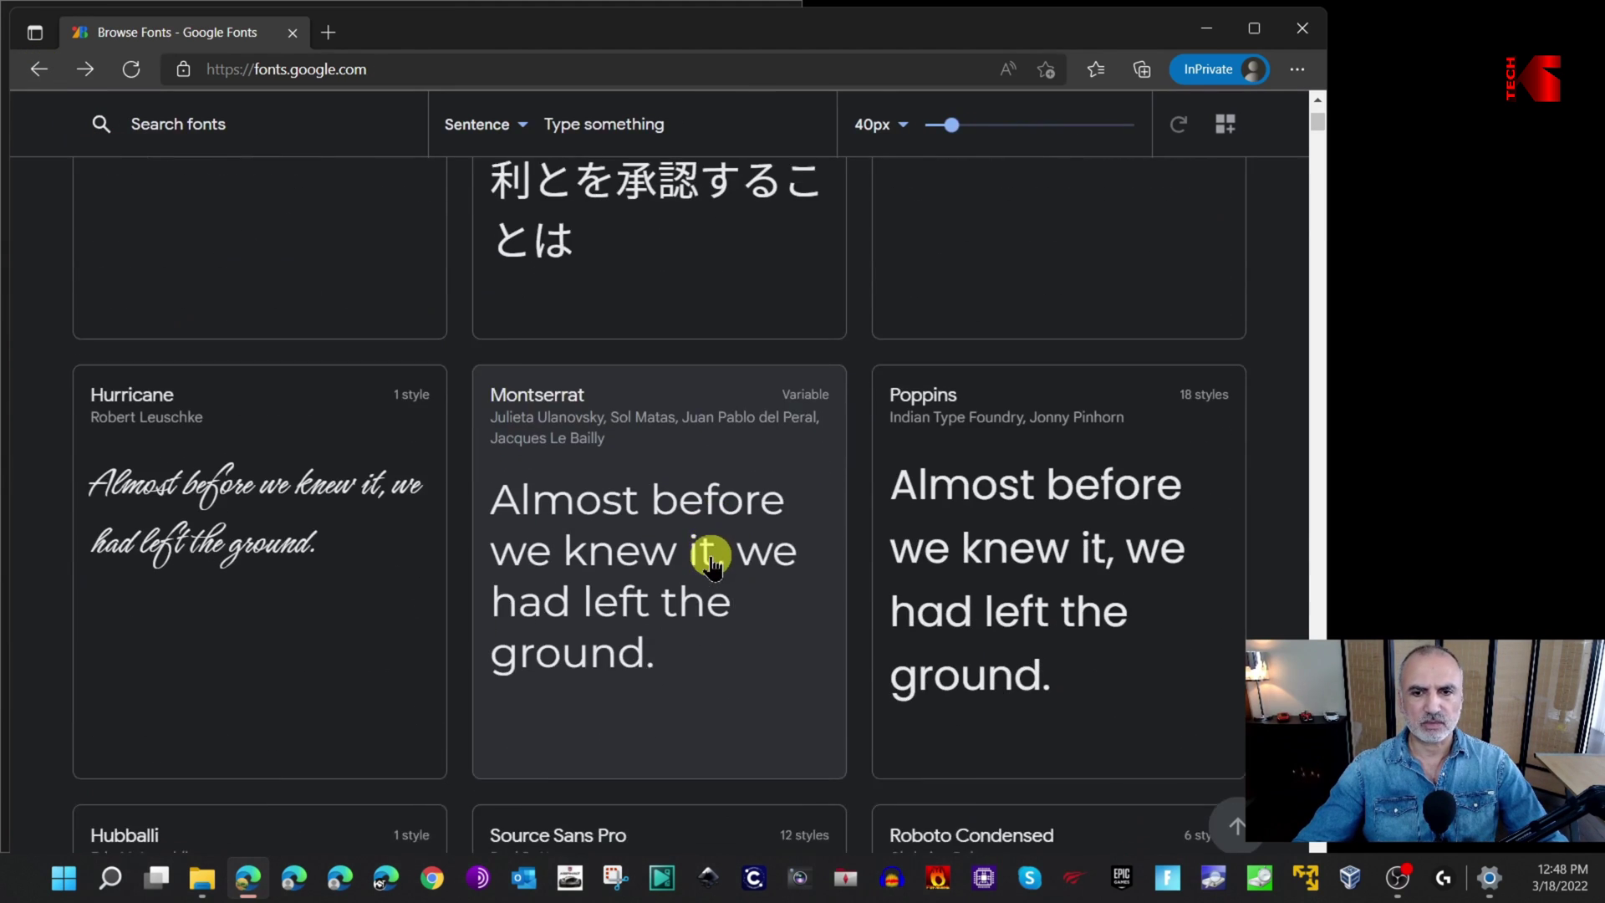
scroll(707, 561, "down", 3)
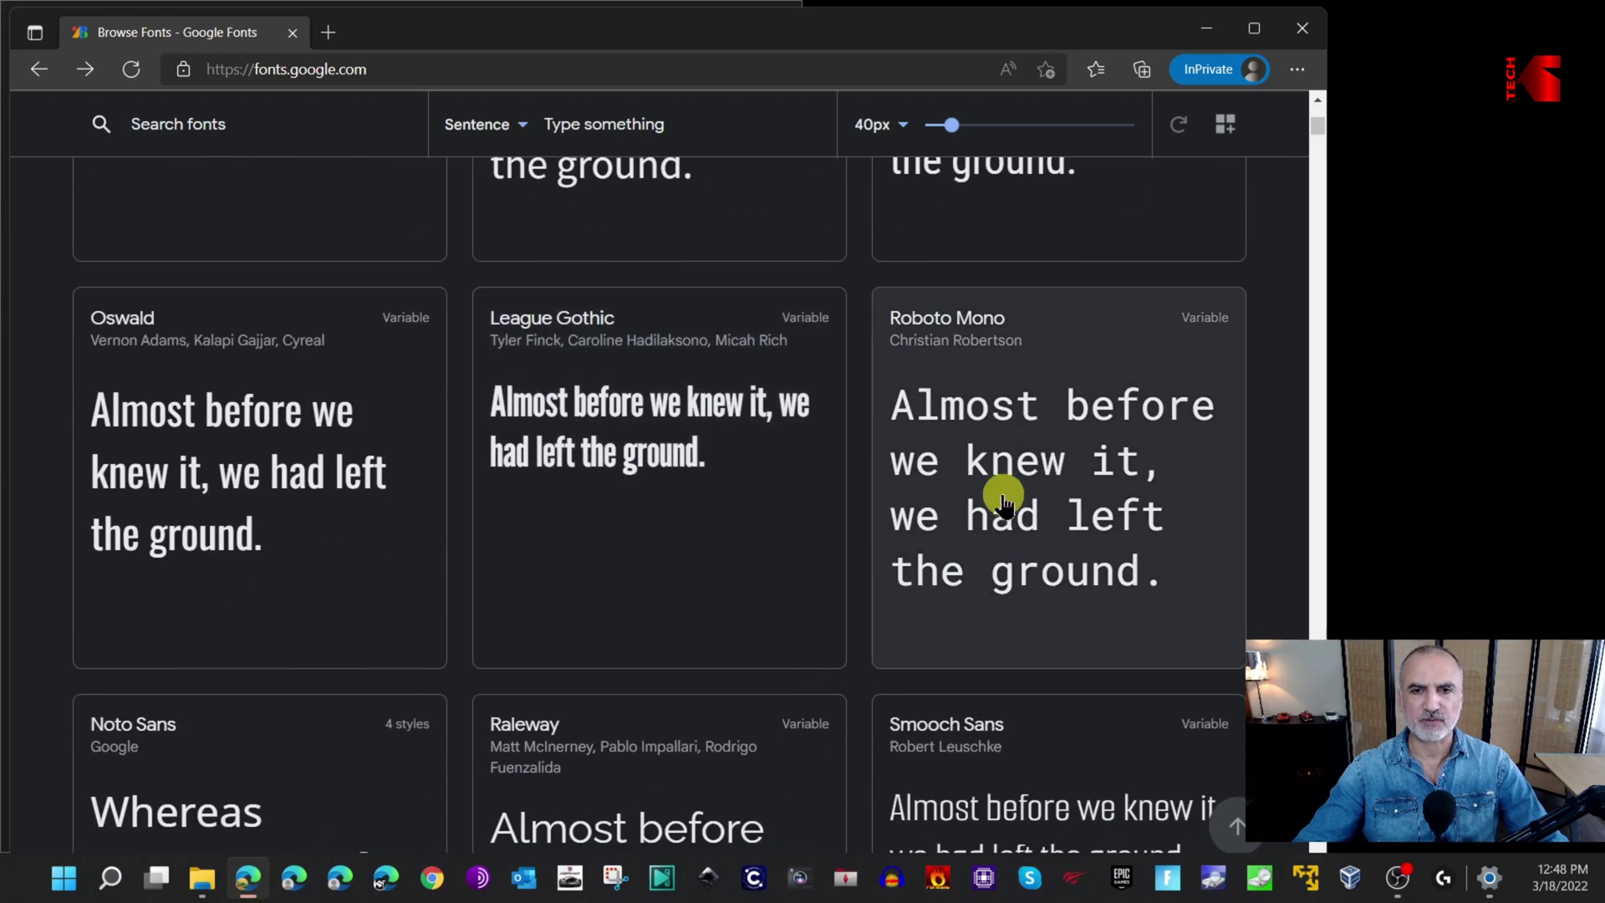
left_click(1040, 415)
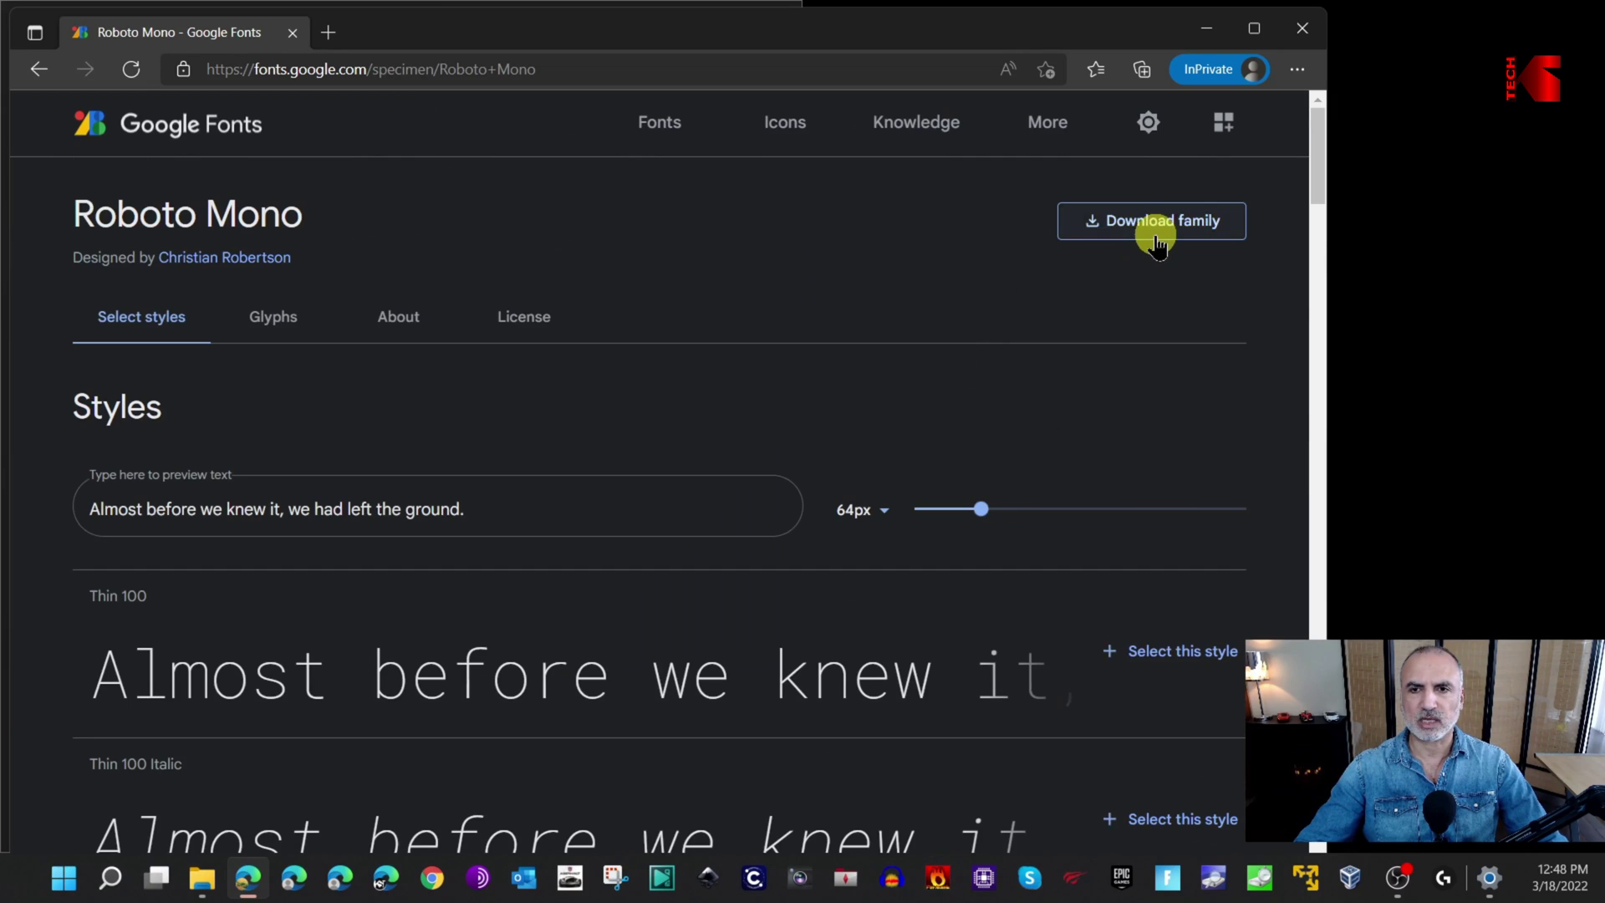
left_click(1156, 229)
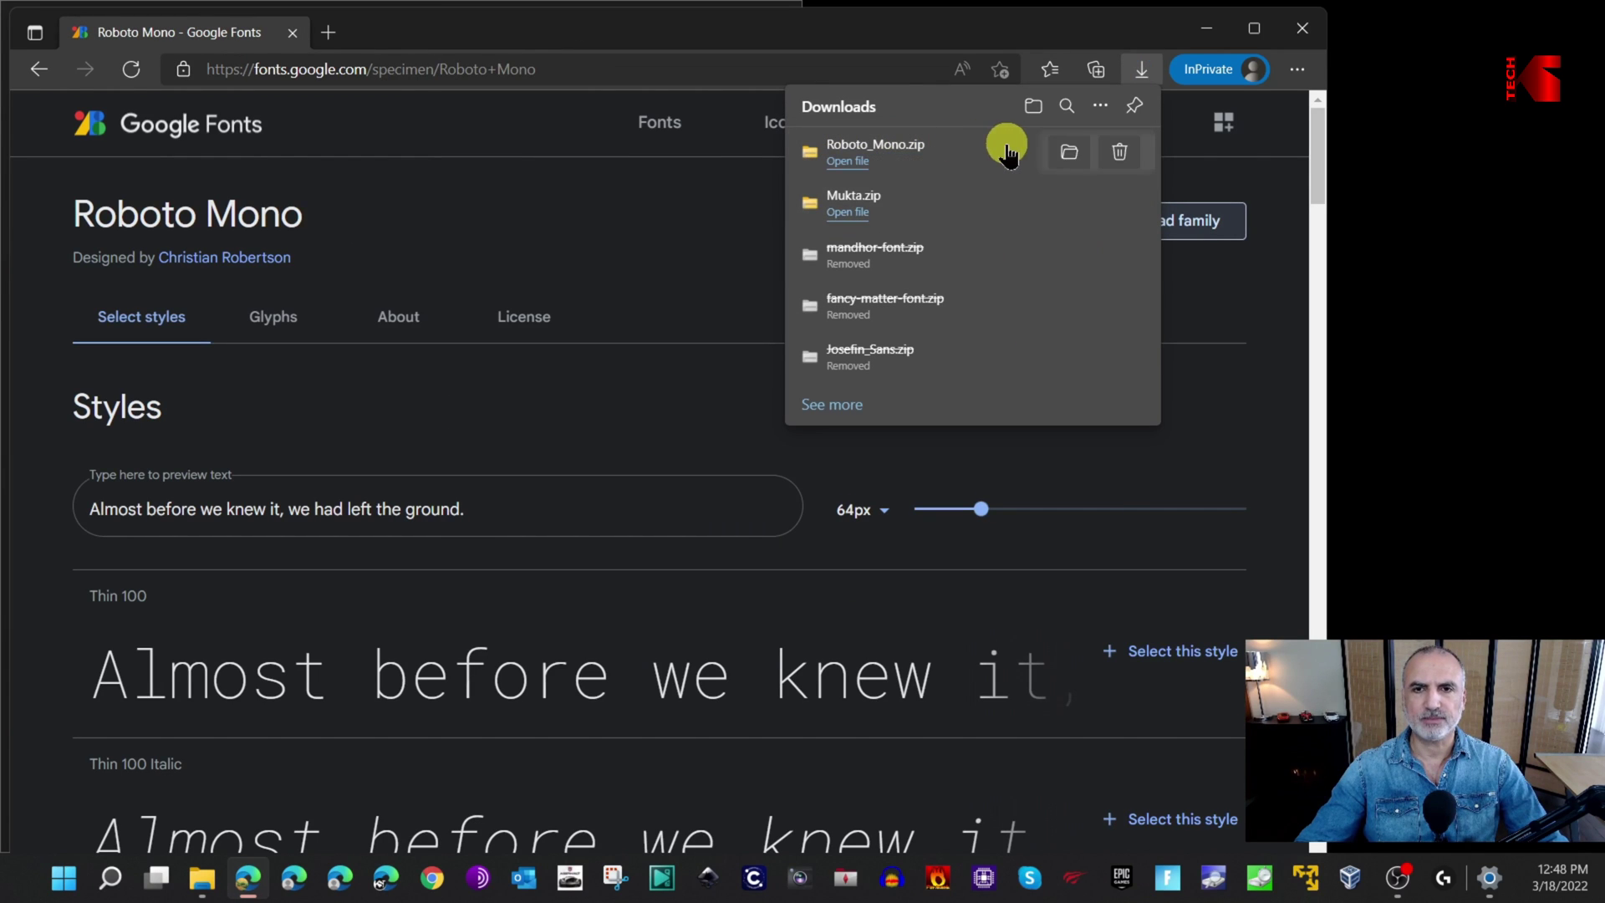
left_click(1072, 154)
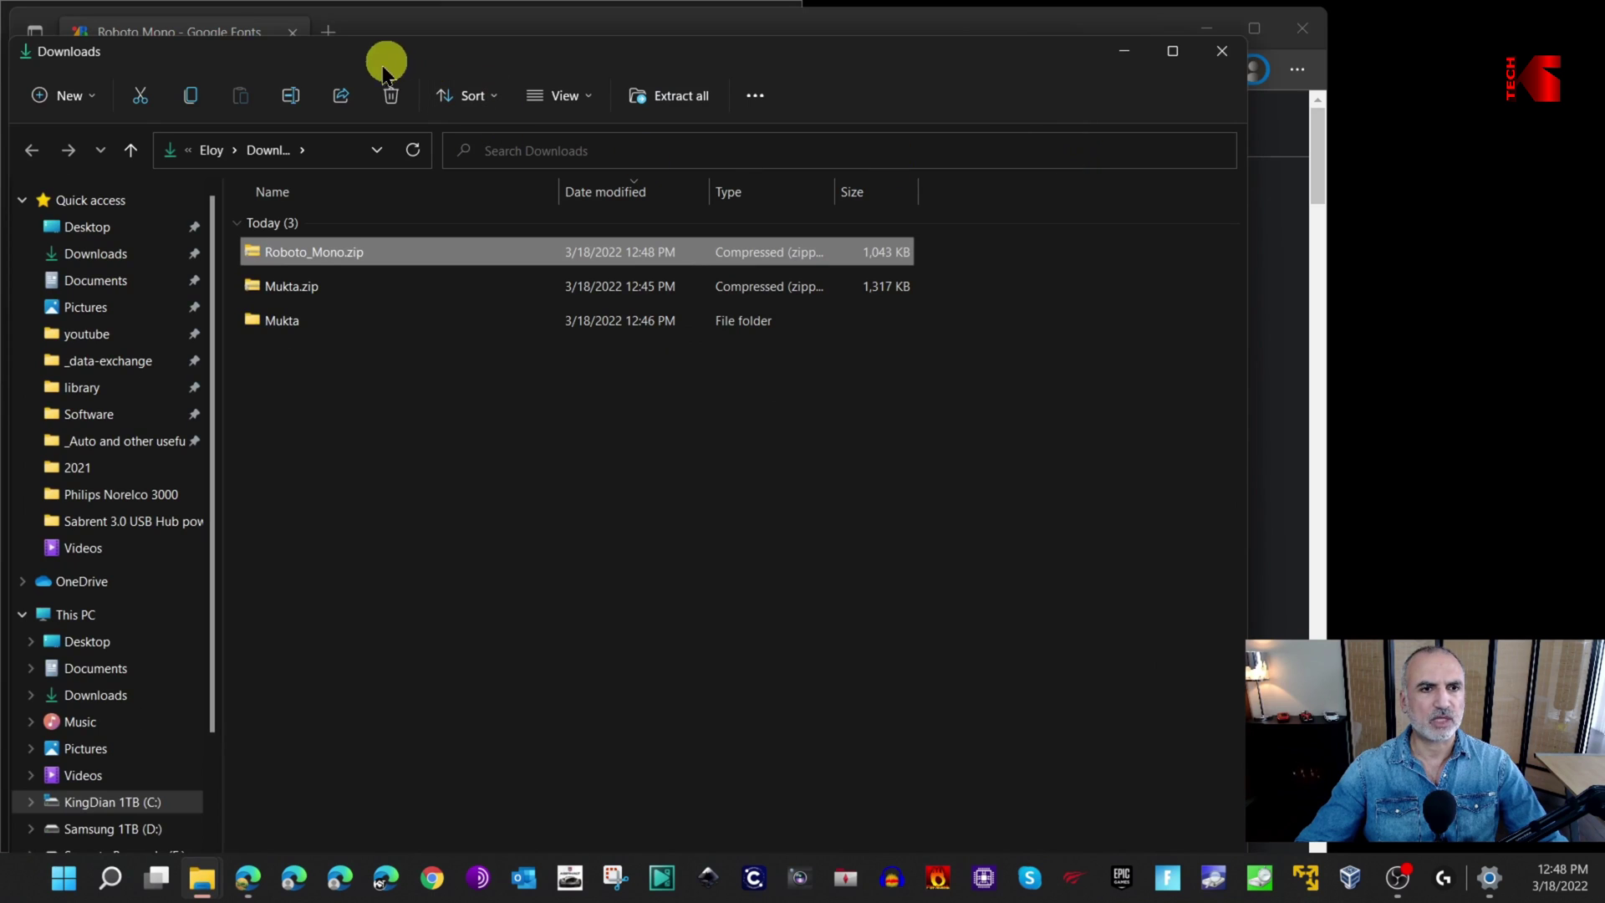
Extract Roboto_Mono.zip into a Roboto_Mono folder using Extract All
right_click(299, 257)
left_click(450, 426)
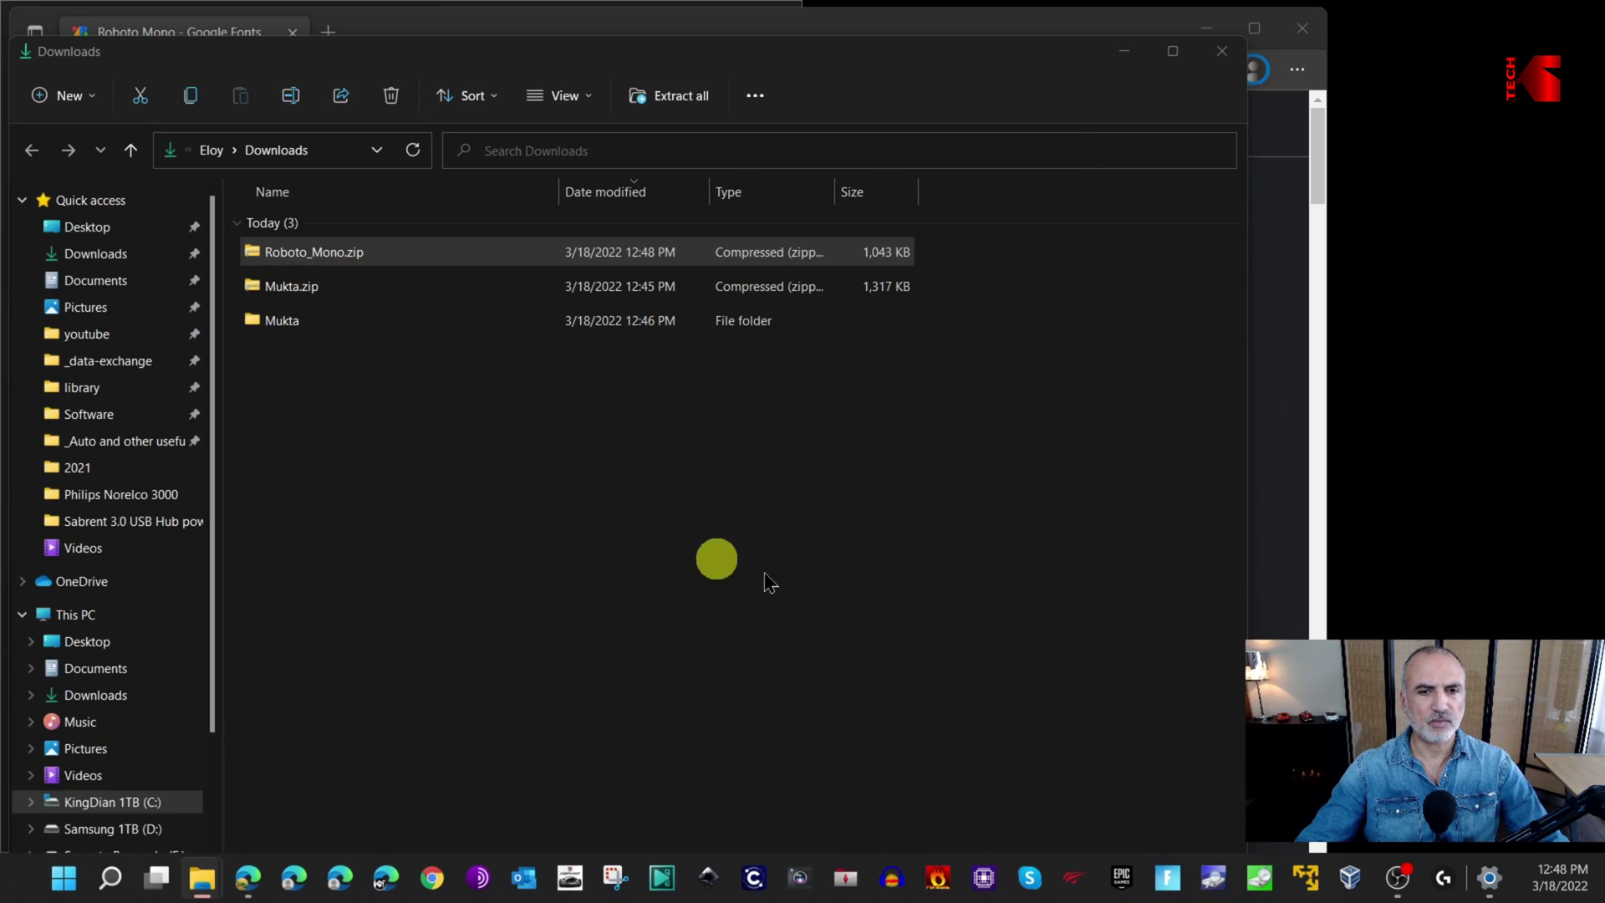
left_click(906, 741)
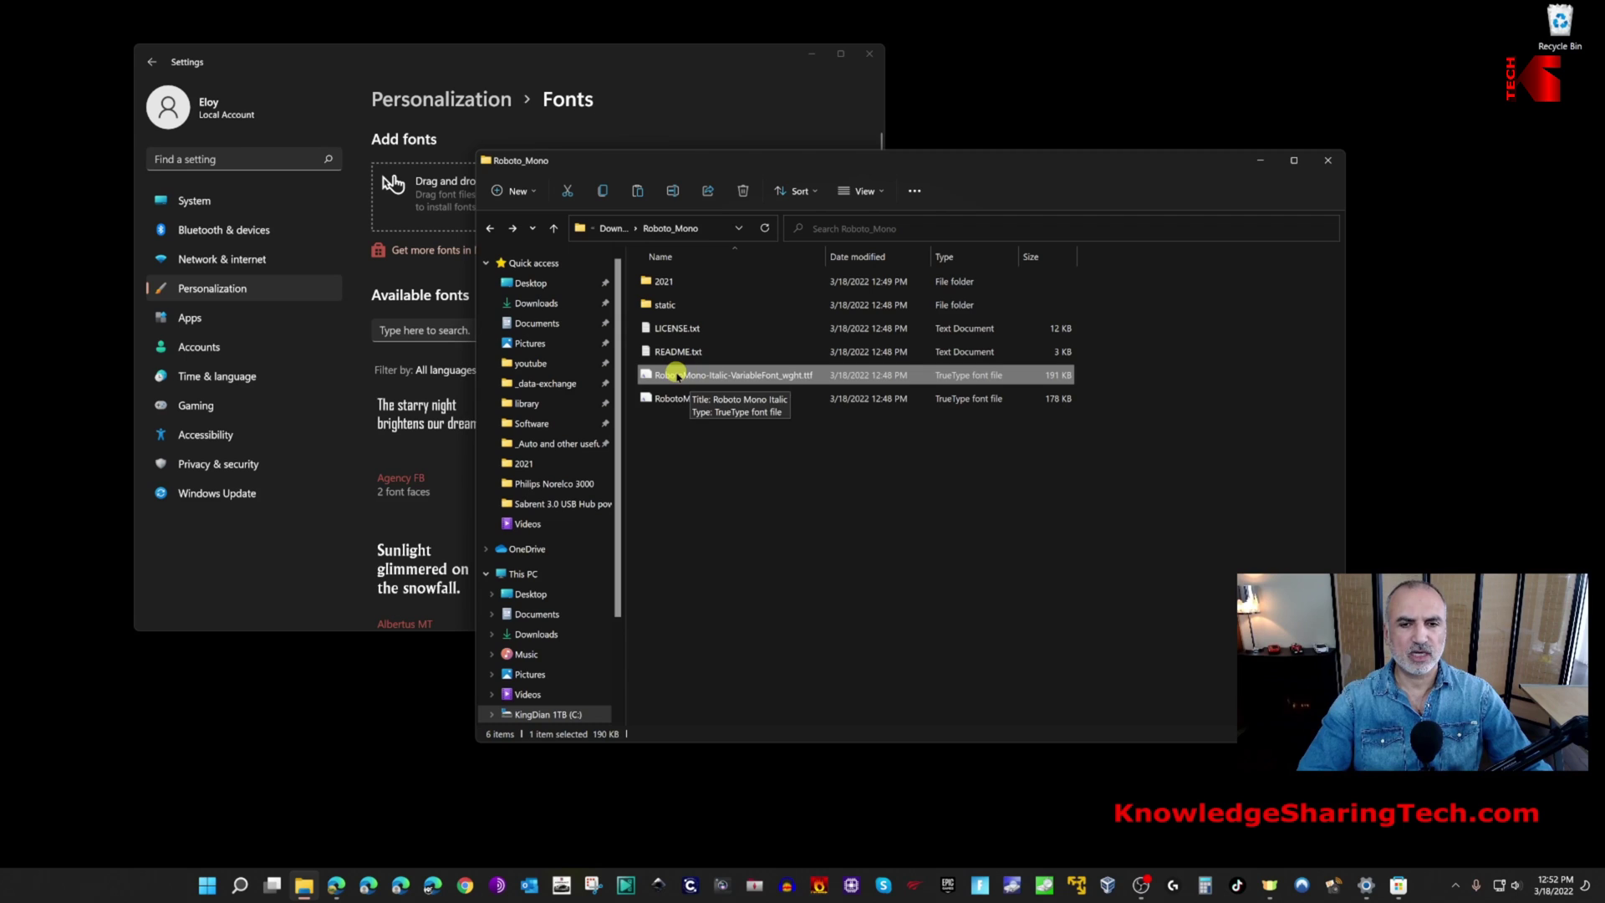
Install RobotoMono-Italic-VariableFont_wght.ttf, select the regular font file, and minimize the folder window
right_click(683, 381)
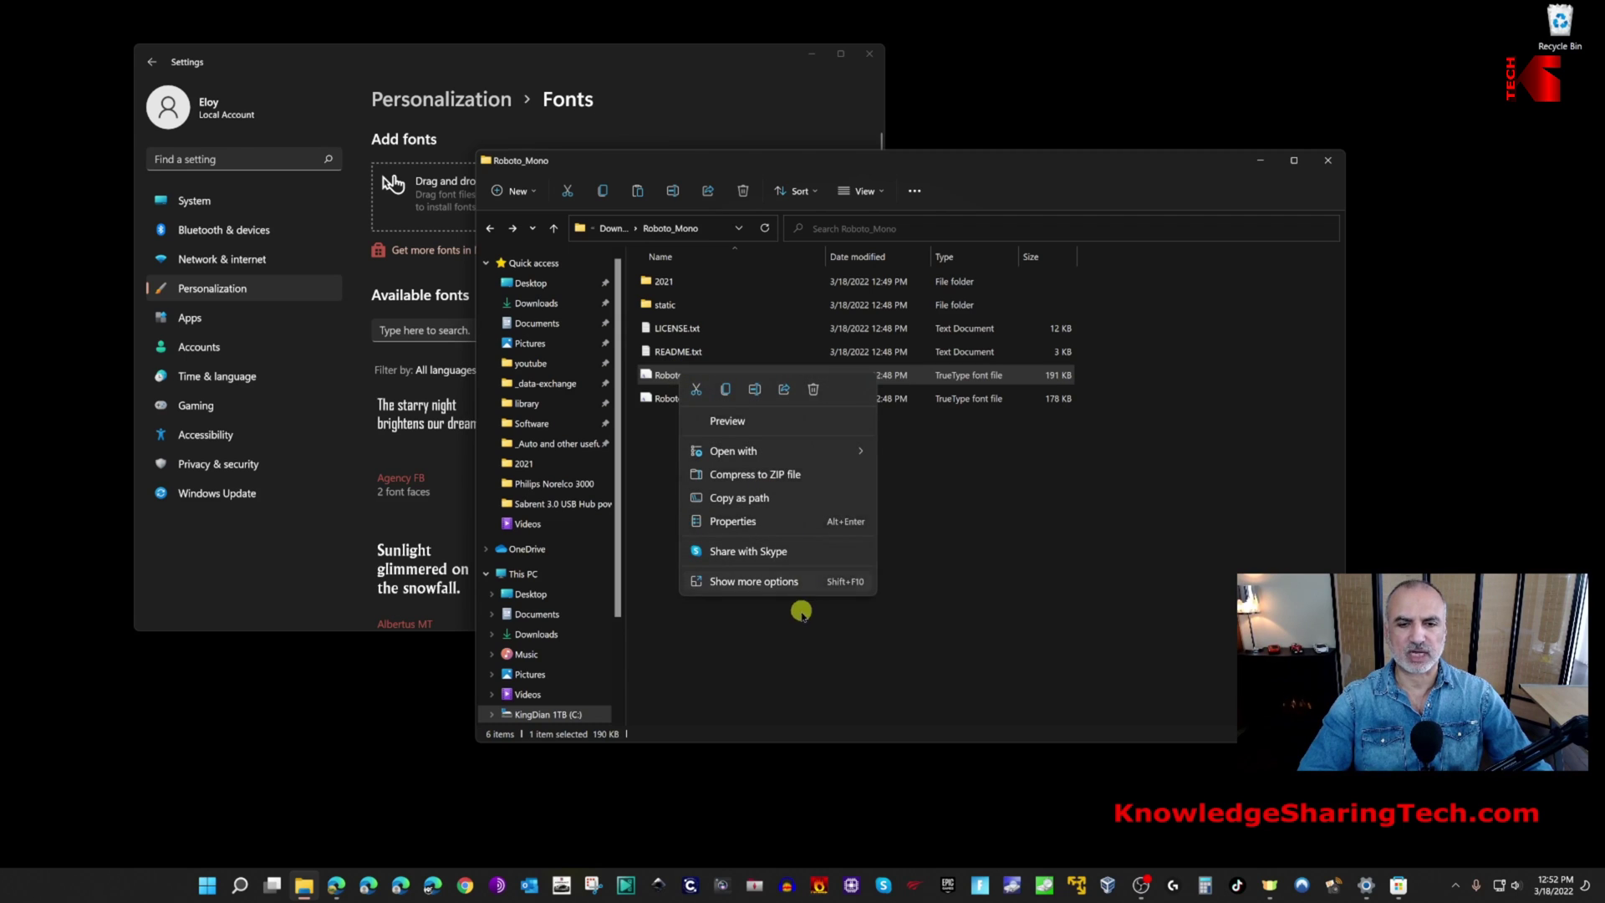
left_click(748, 583)
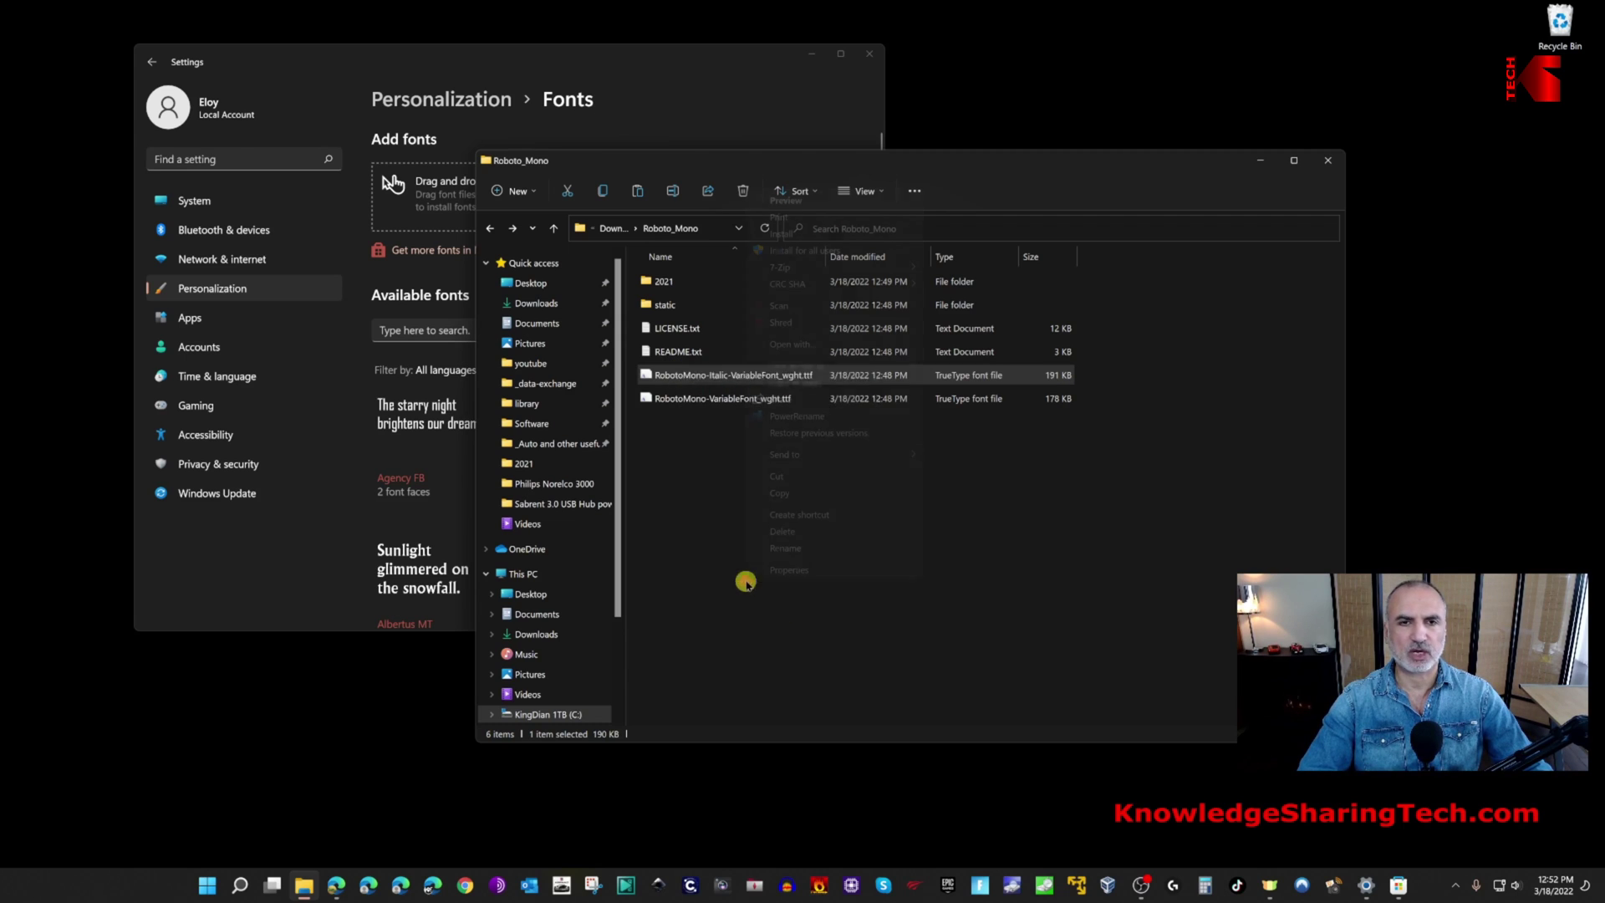
left_click(788, 237)
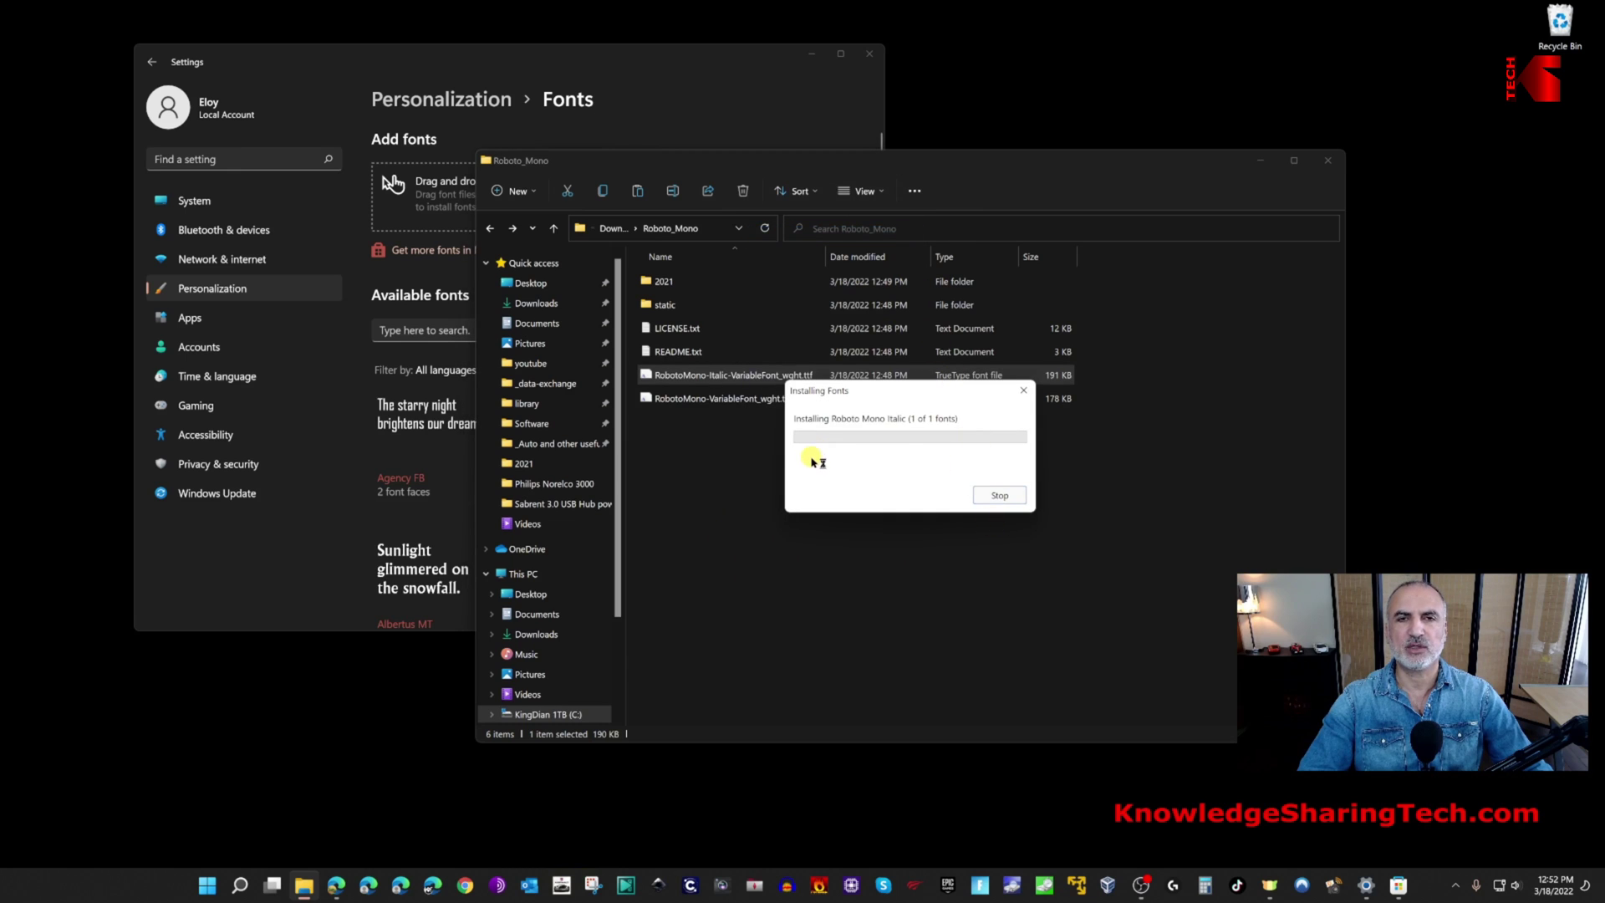
left_click(709, 400)
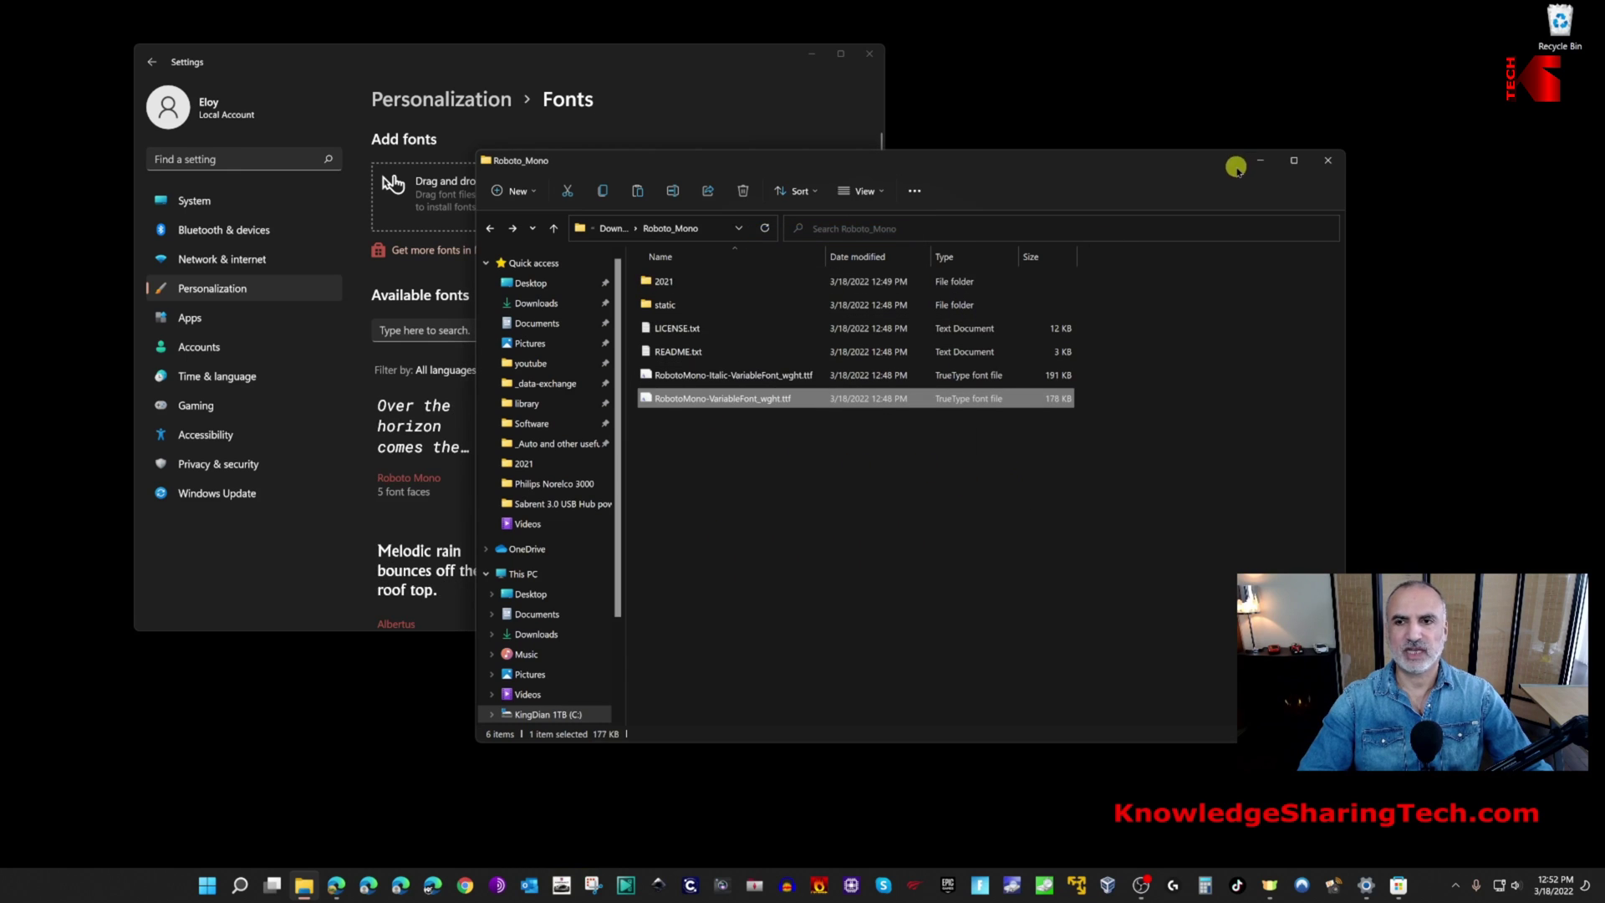
left_click(1262, 160)
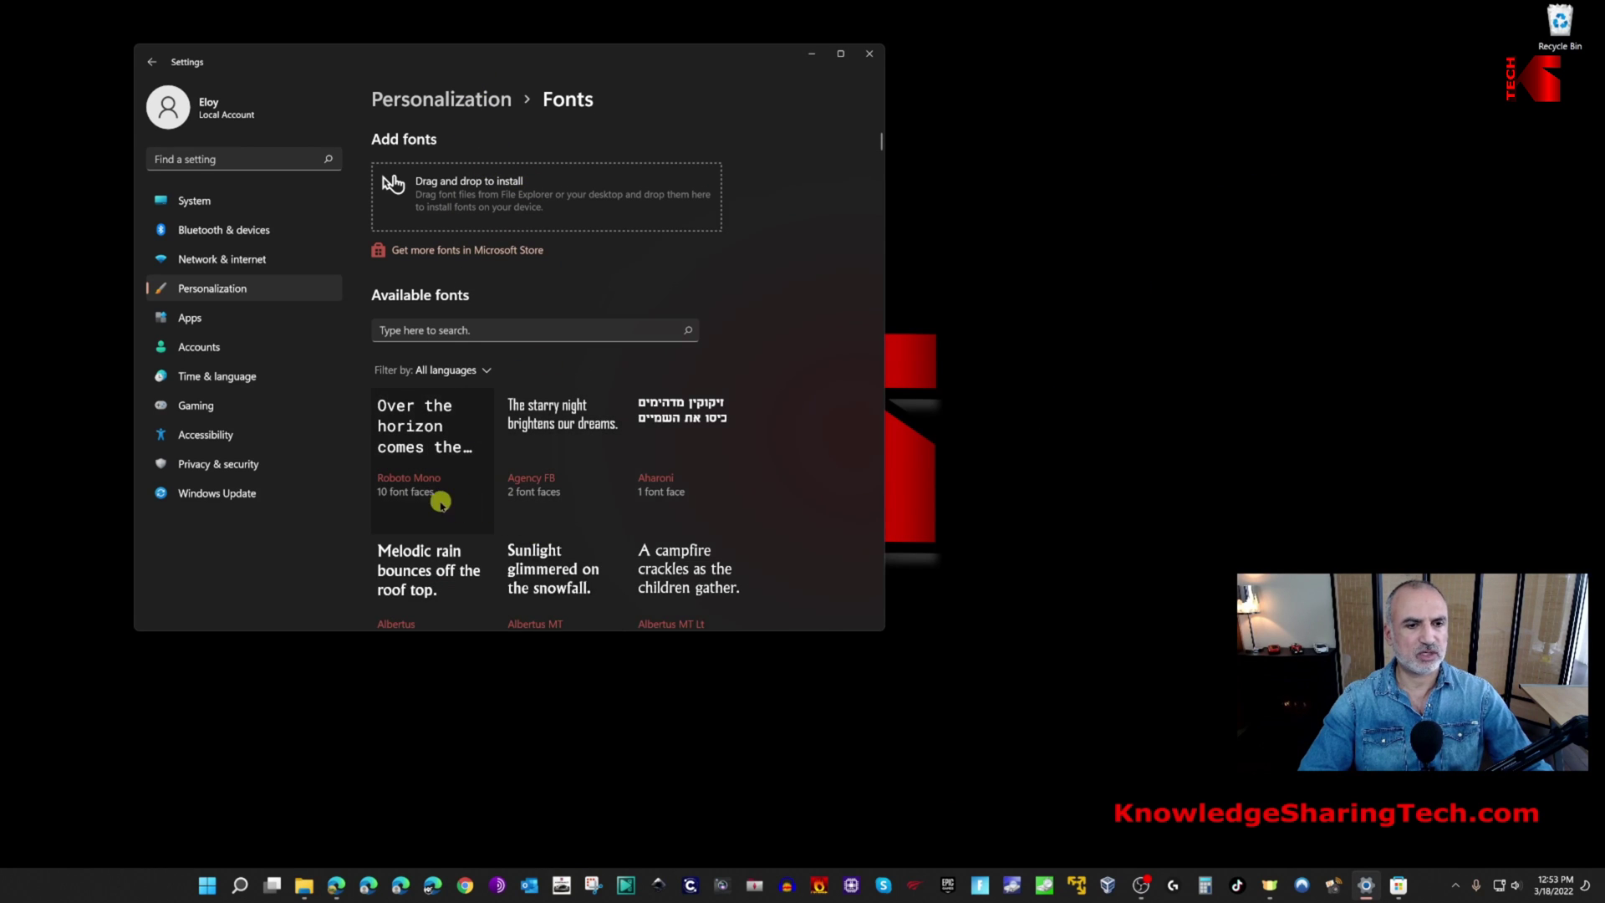
Scroll the Fonts page down and back up to review the installed fonts
scroll(404, 487, "down", 2)
scroll(412, 487, "up", 2)
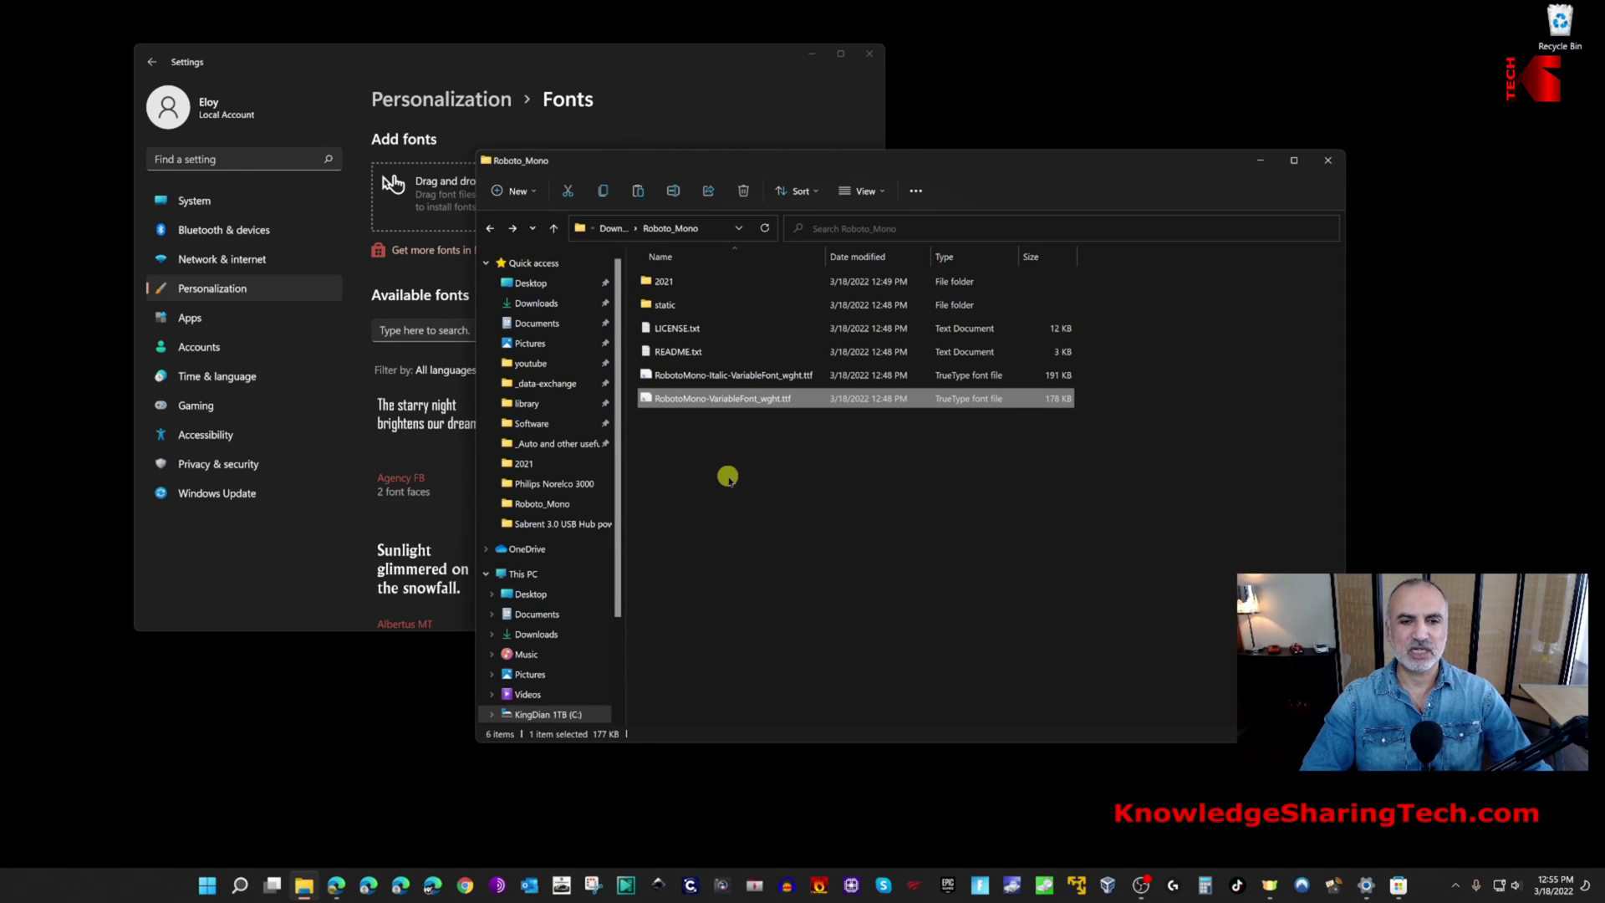
Install RobotoMono-VariableFont_wght.ttf from its font preview, then close the preview
double_click(677, 396)
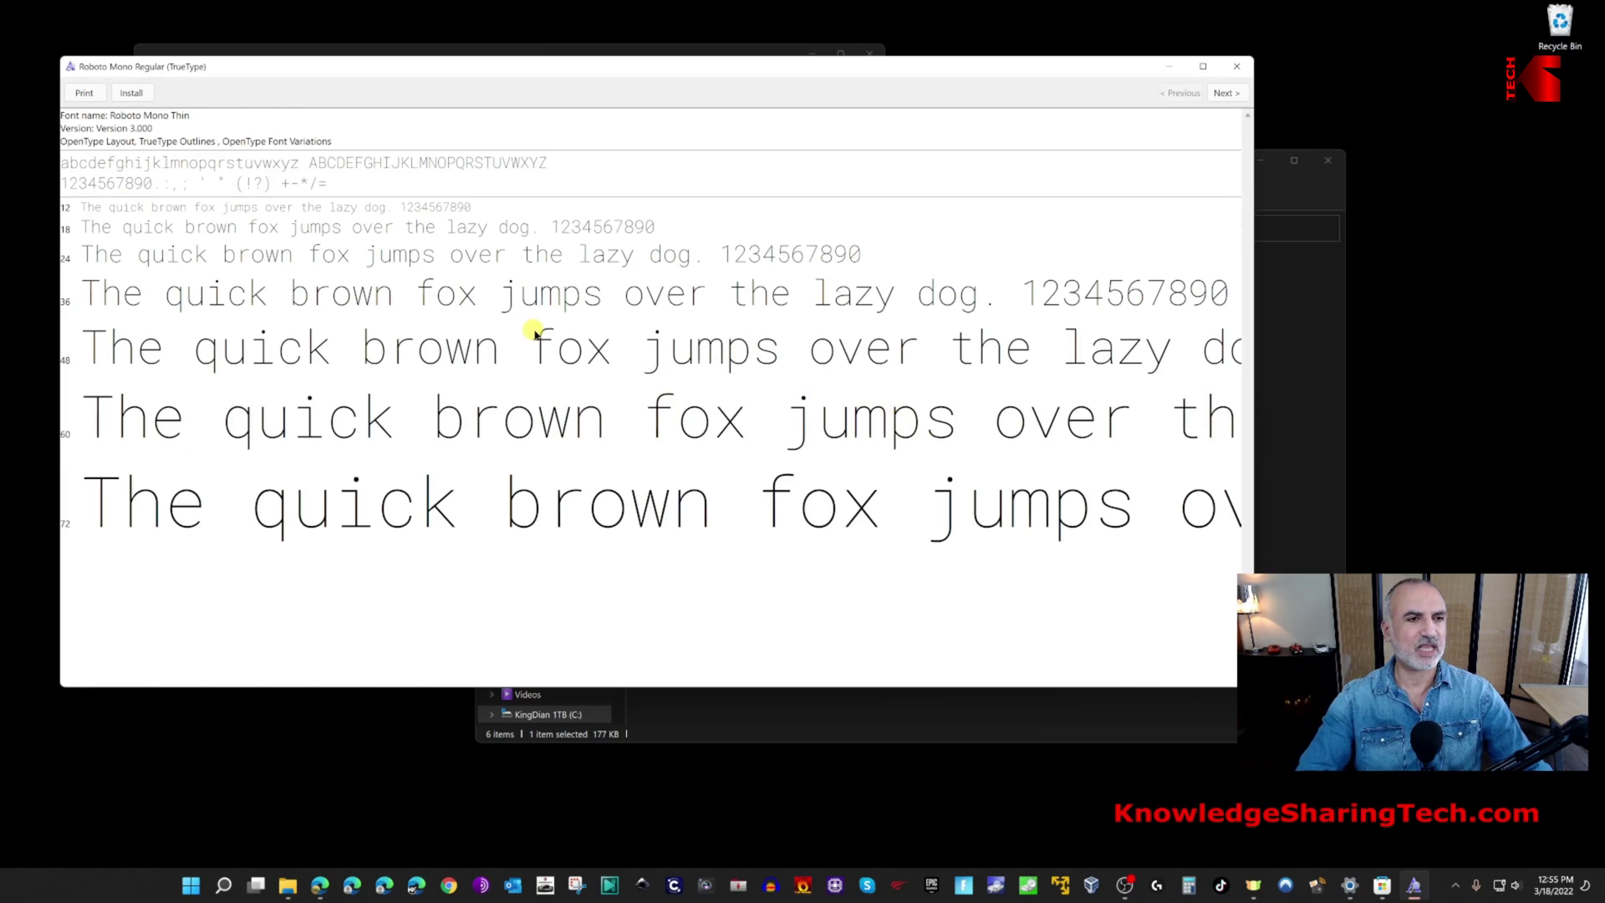
left_click(132, 93)
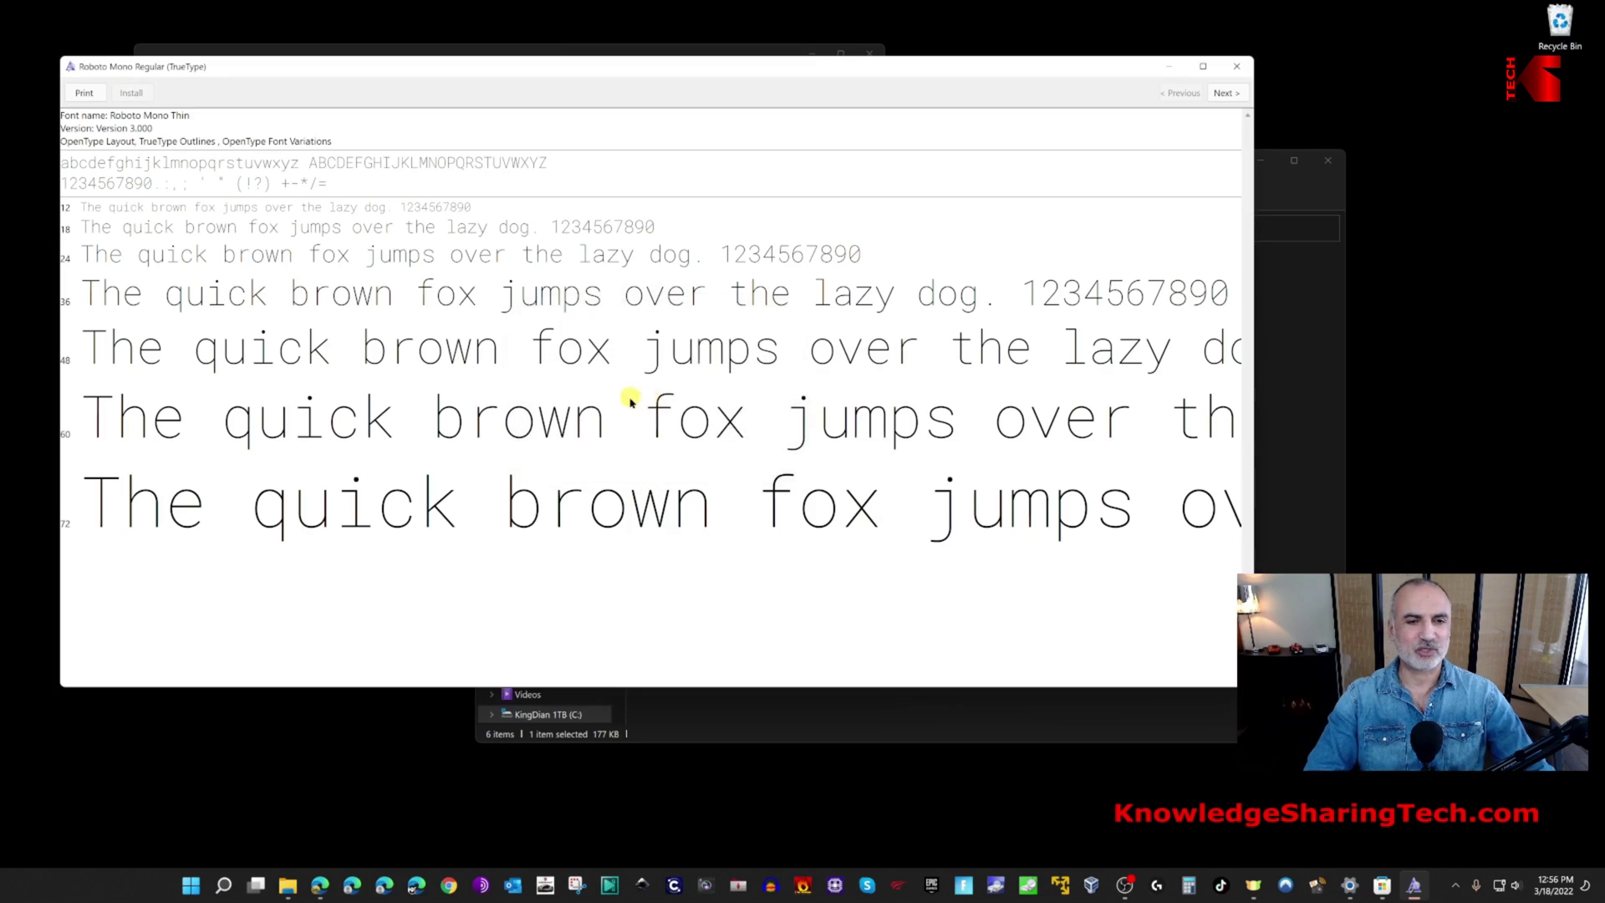
left_click(1236, 66)
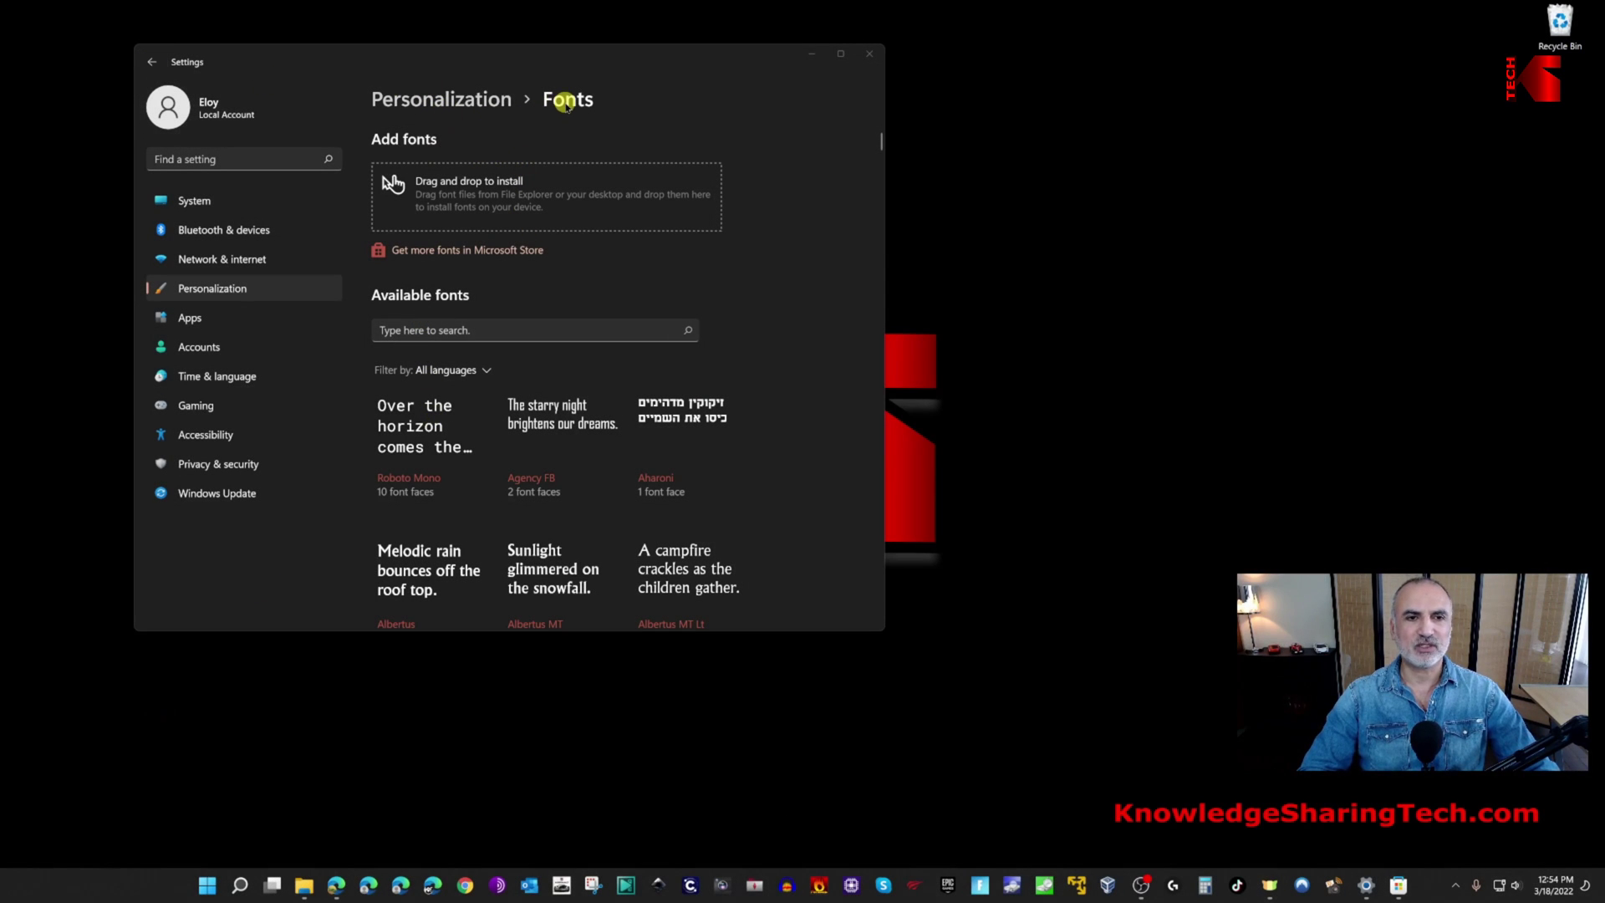
Search the installed fonts for "ink" and open the Ink Draft details page
left_click(549, 328)
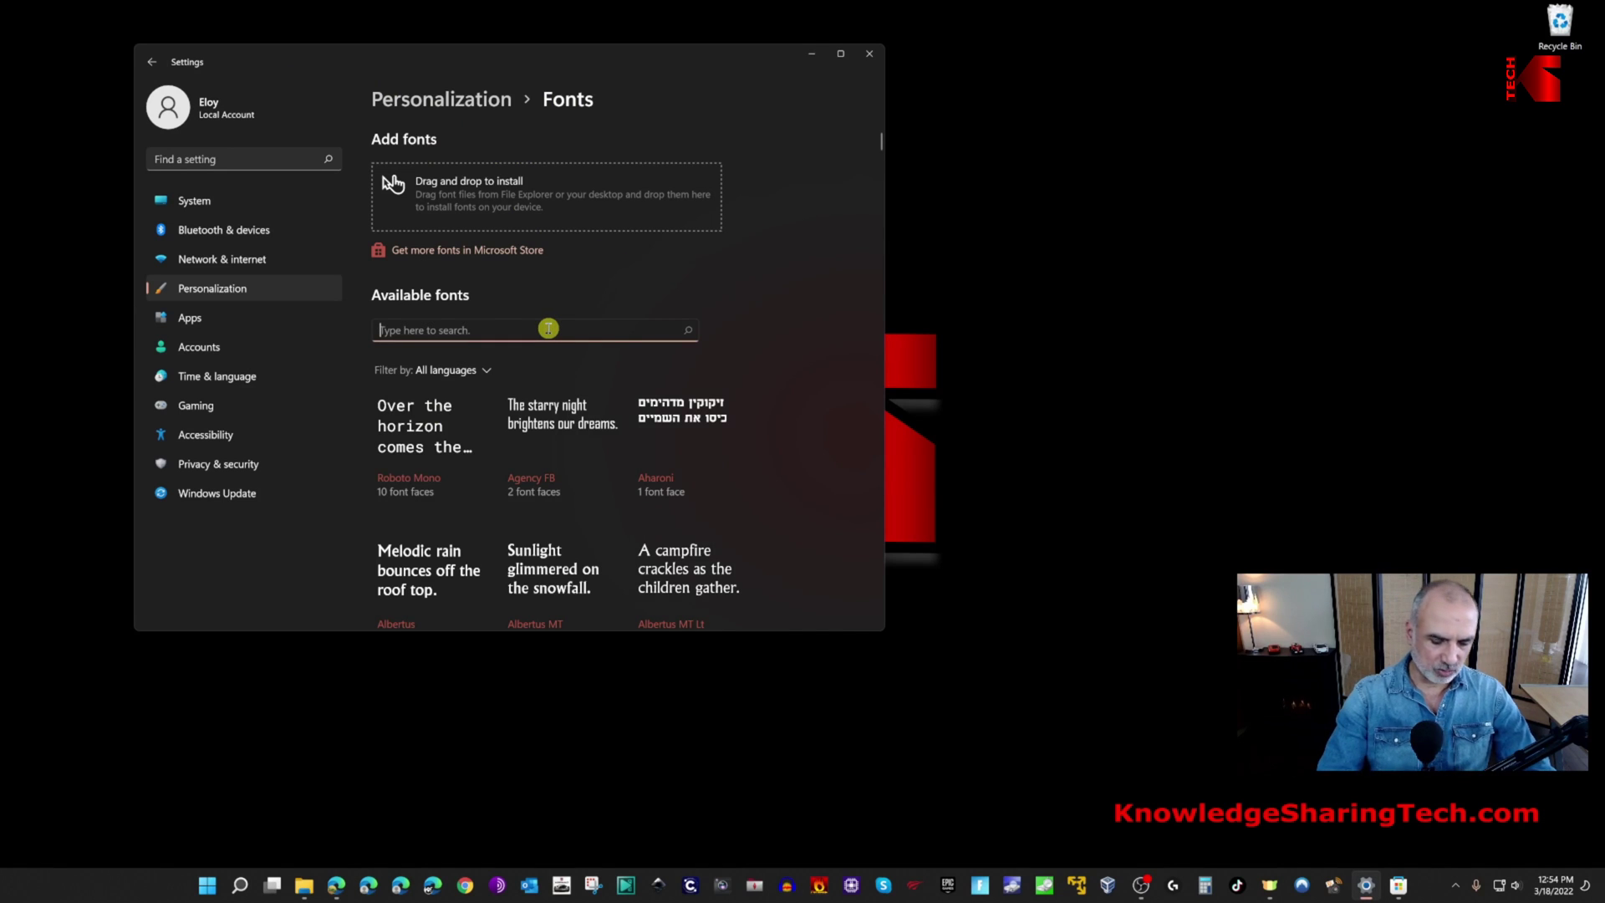
type("ink")
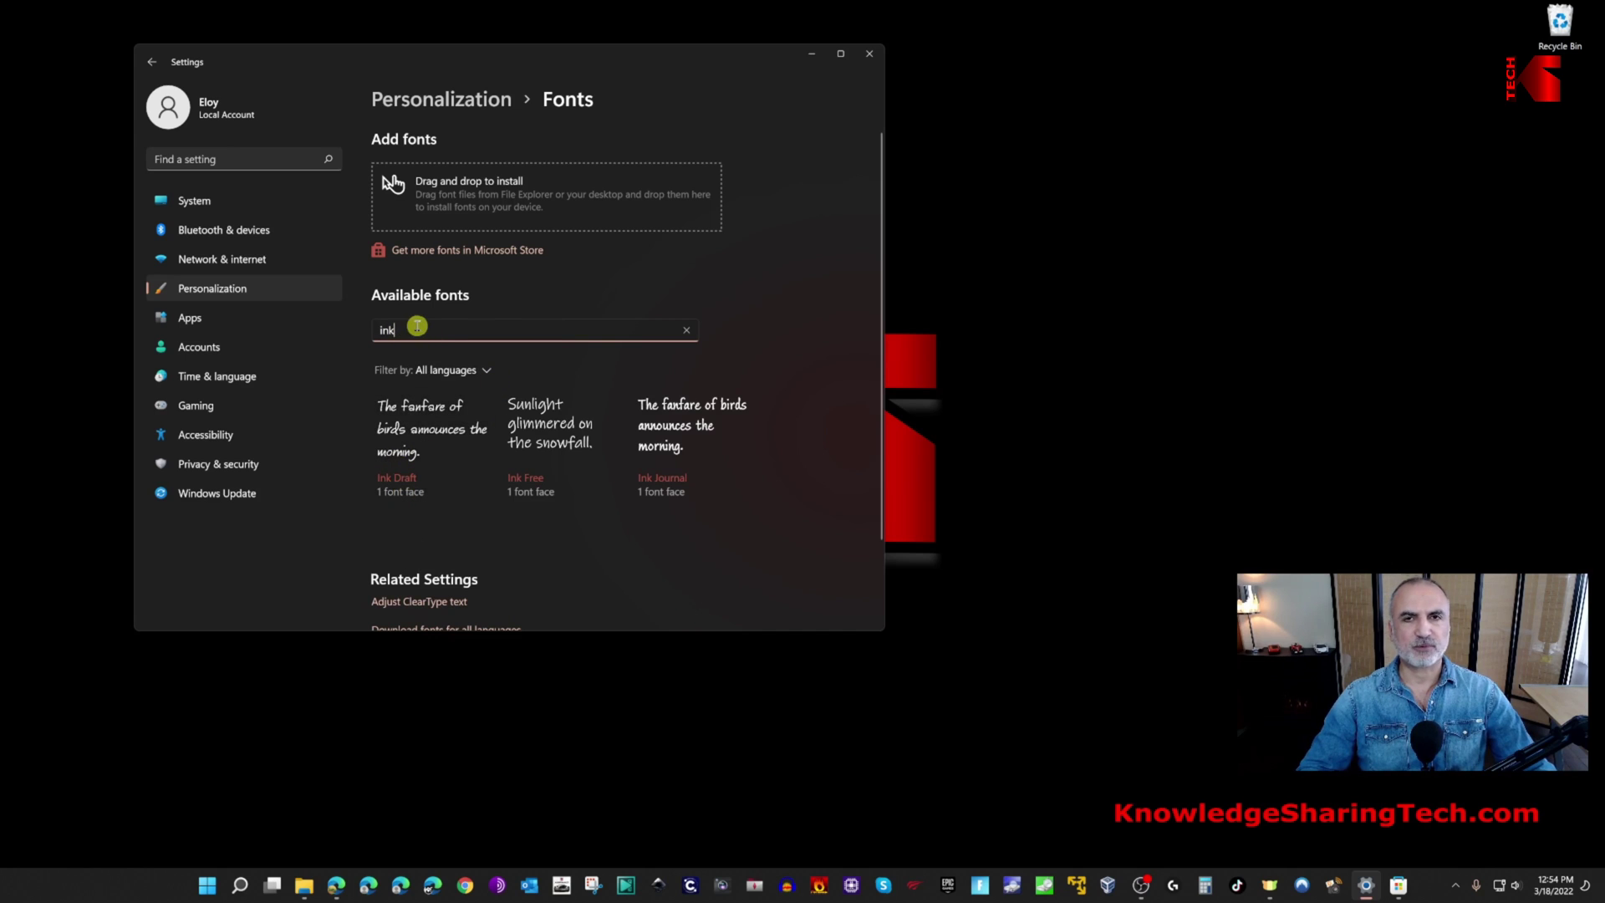
left_click(426, 427)
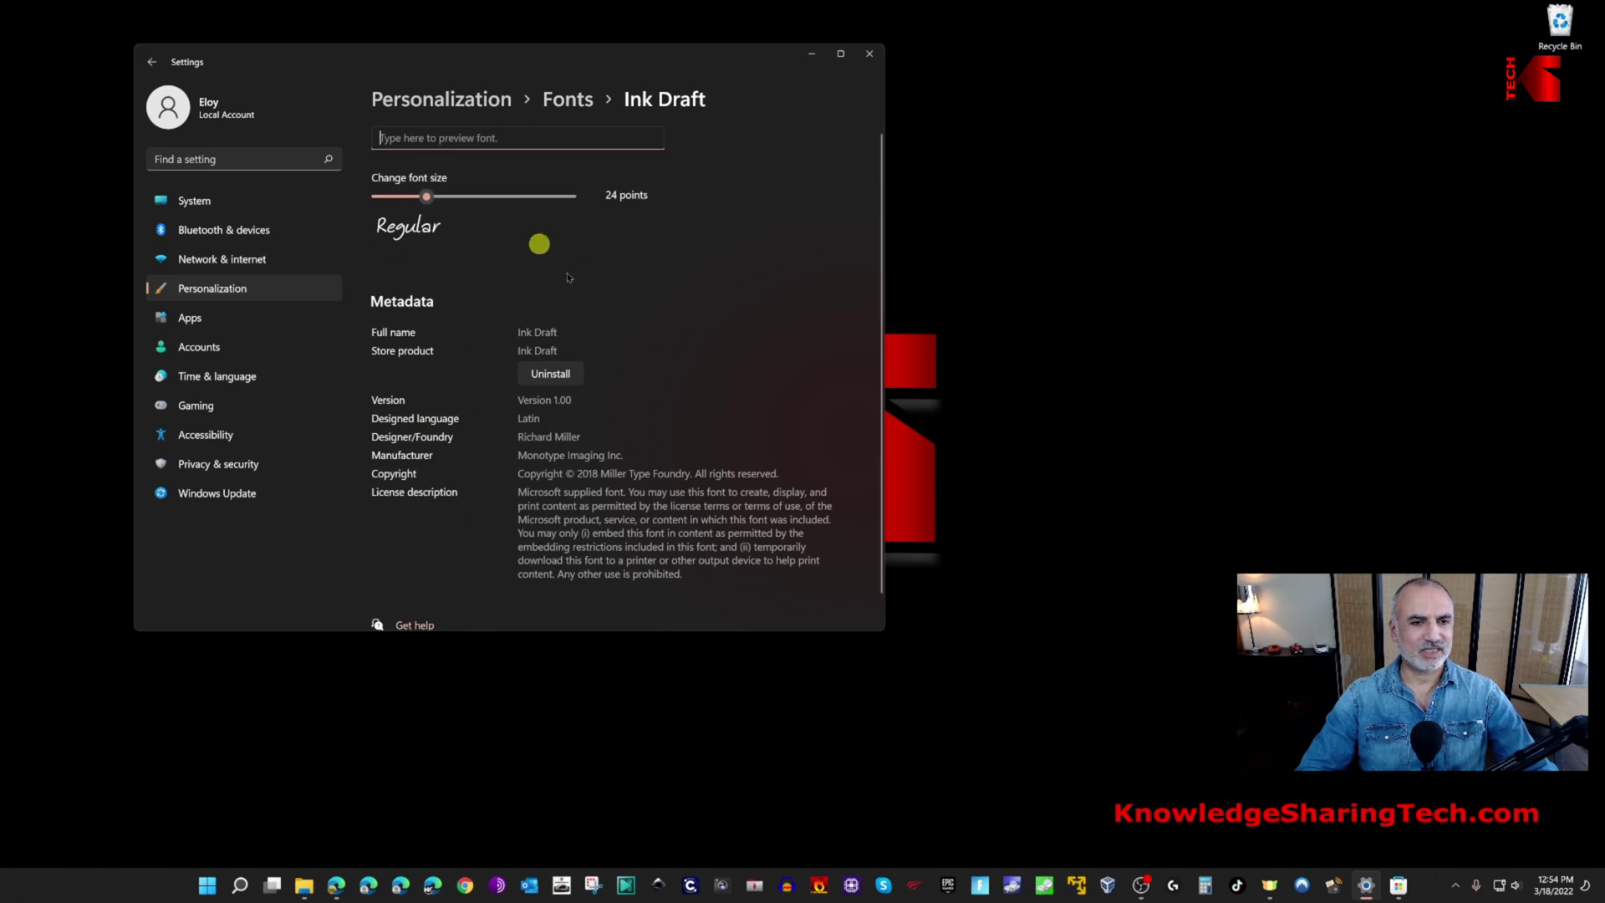
Uninstall the Ink Draft Store font and confirm its permanent removal
left_click(553, 376)
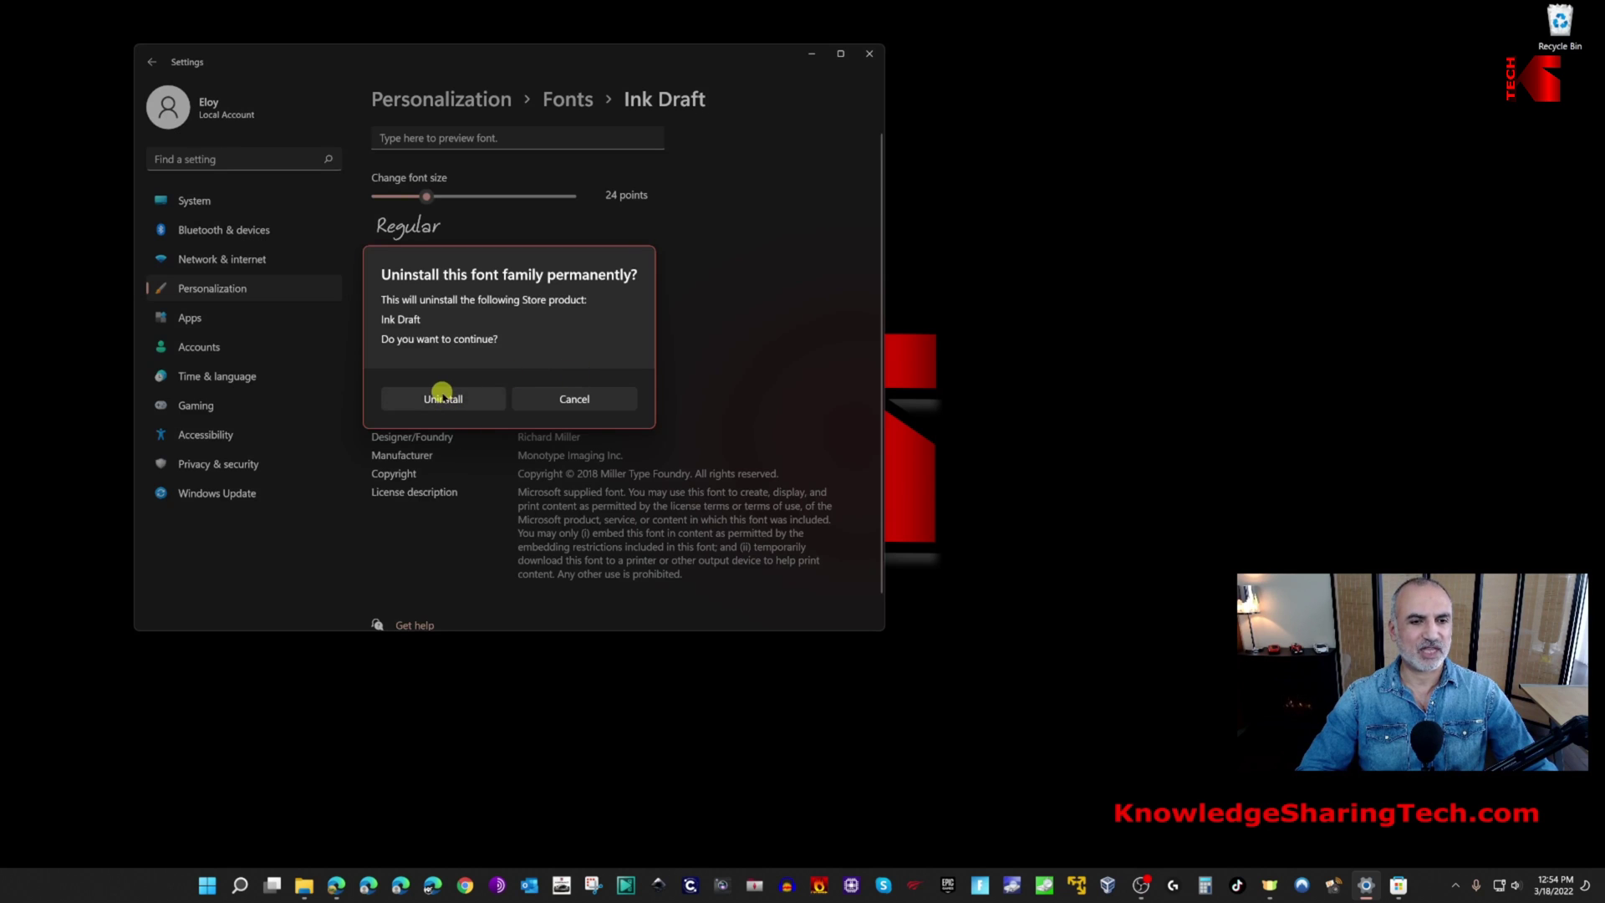
left_click(441, 393)
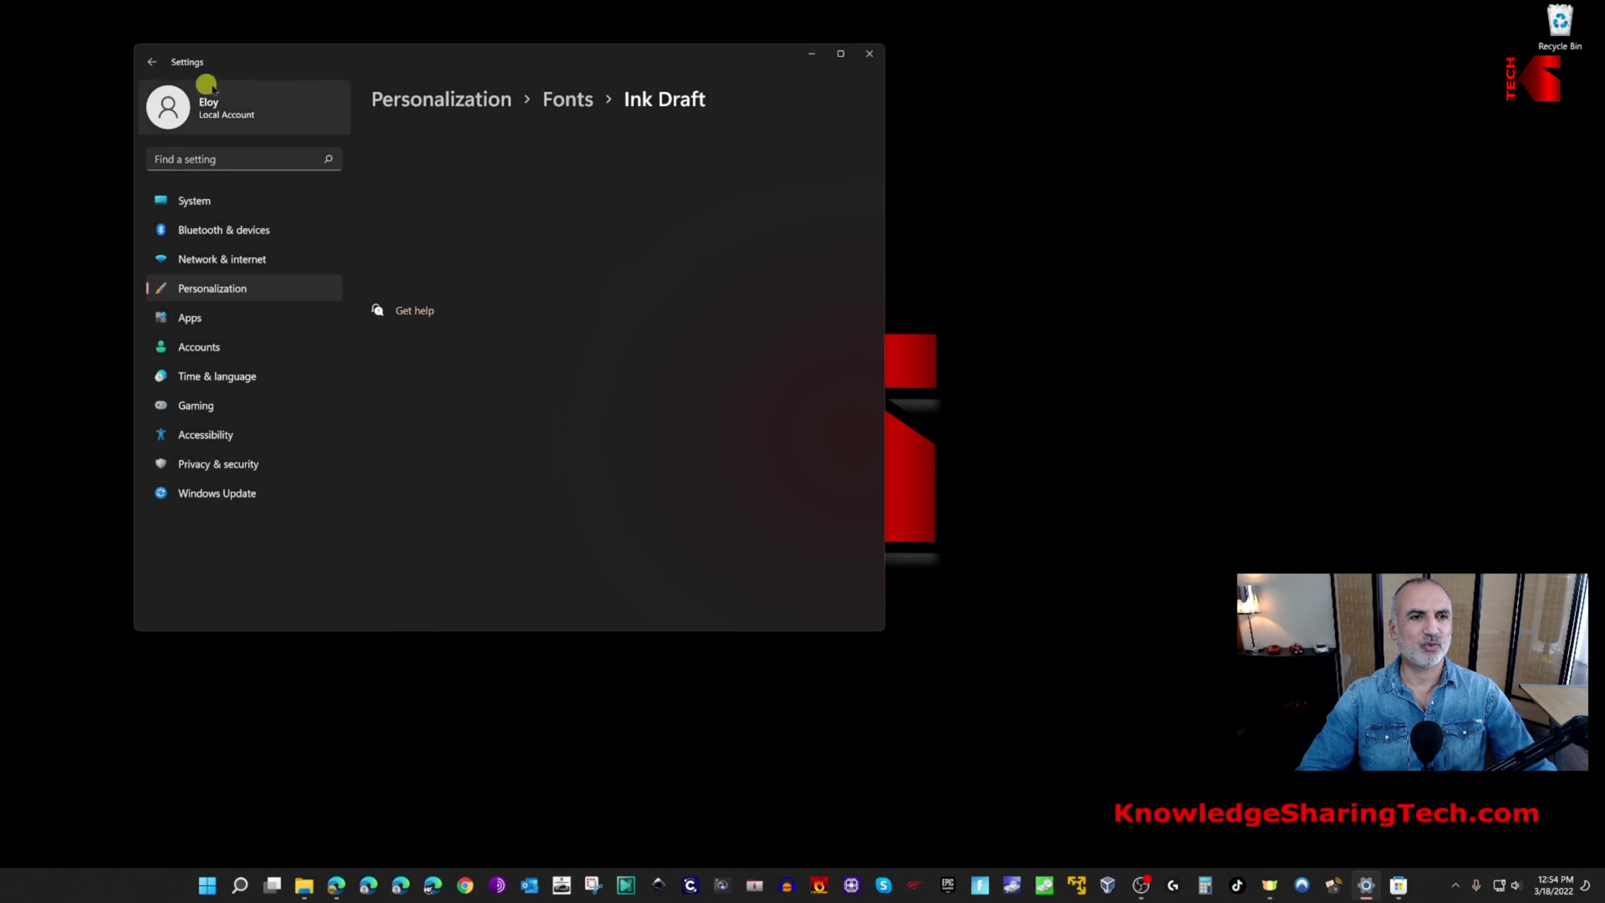